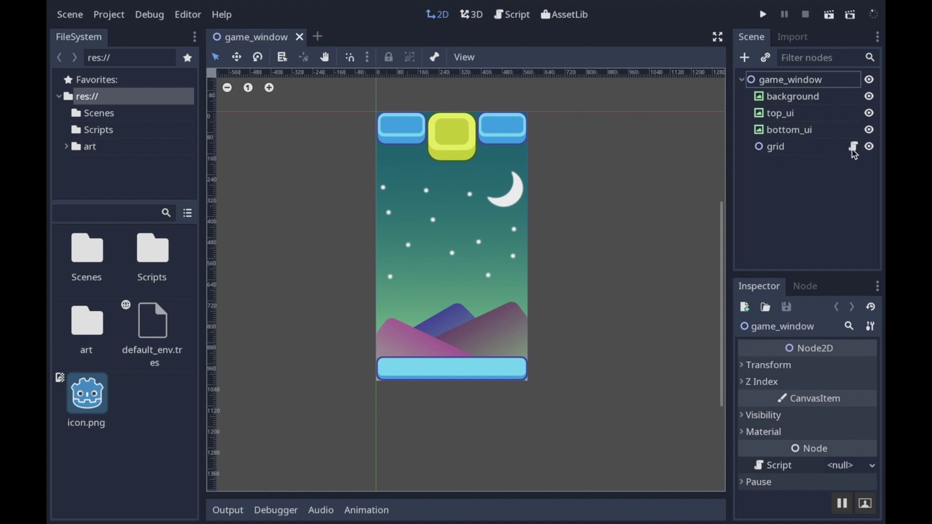
Step: Open grid.gd full-width in distraction-free mode, with the cursor after the exported variables
{"action": "left_click", "coordinate": [853, 147]}
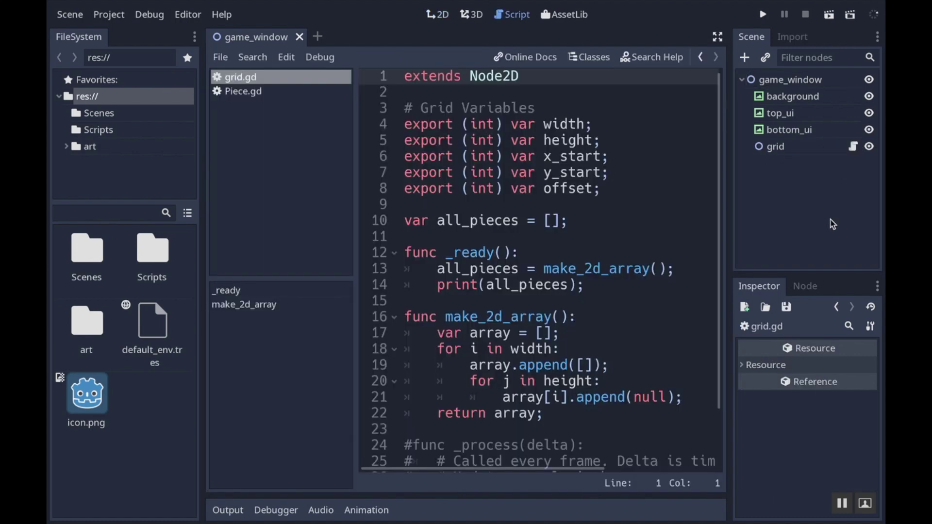
{"action": "left_click", "coordinate": [719, 37]}
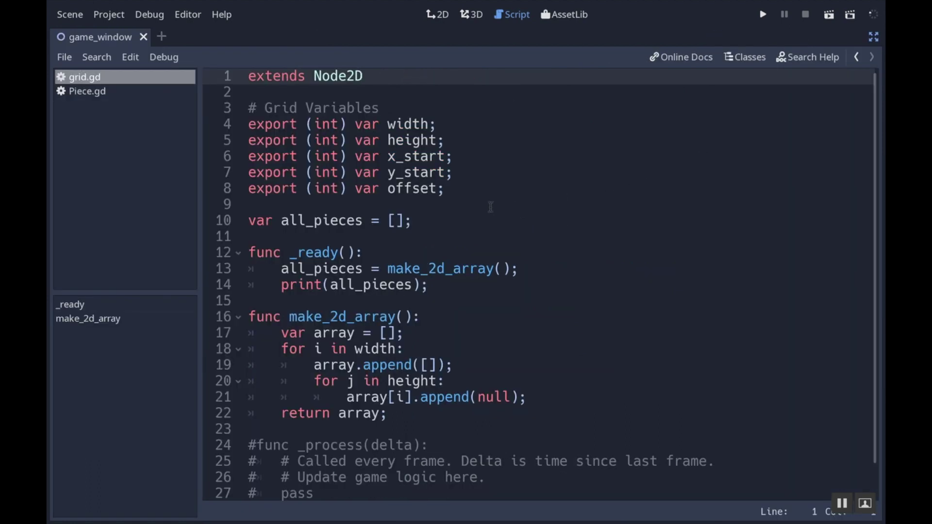
{"action": "scroll", "coordinate": [521, 211], "scroll_direction": "down", "scroll_amount": 2}
{"action": "scroll", "coordinate": [435, 207], "scroll_direction": "up", "scroll_amount": 2}
{"action": "left_click", "coordinate": [357, 202]}
Step: Declare var possible_pieces = [ ] above all_pieces, leaving an empty line inside the brackets
{"action": "key", "text": "Return"}
{"action": "key", "text": "Return"}
{"action": "key", "text": "Up"}
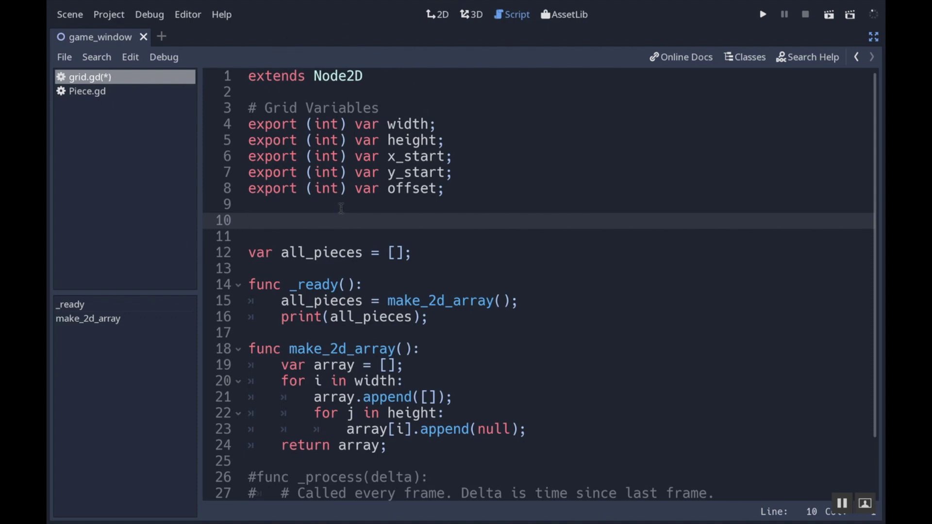
{"action": "type", "text": "possible_"}
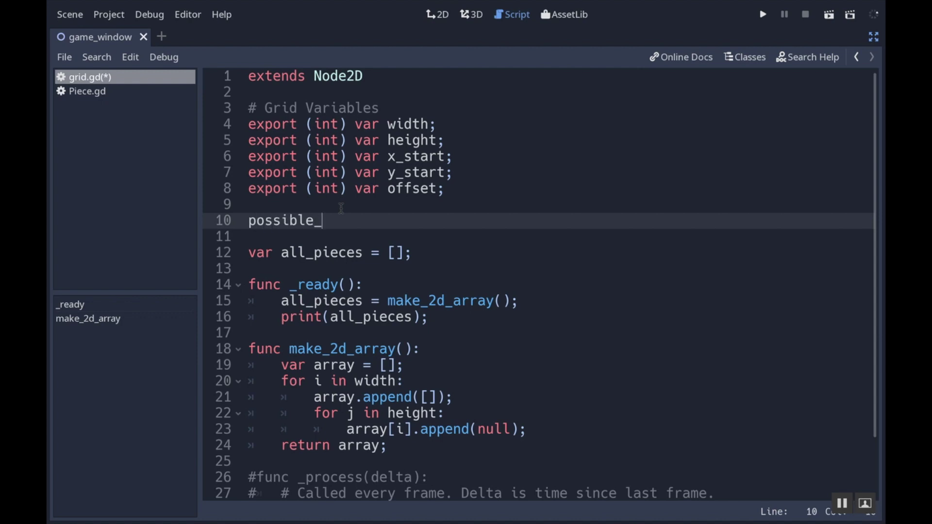
{"action": "type", "text": "pieces"}
{"action": "key", "text": "BackSpace"}
{"action": "key", "text": "BackSpace"}
{"action": "key", "text": "BackSpace"}
{"action": "key", "text": "BackSpace"}
{"action": "key", "text": "BackSpace"}
{"action": "key", "text": "BackSpace"}
{"action": "key", "text": "BackSpace"}
{"action": "key", "text": "BackSpace"}
{"action": "key", "text": "BackSpace"}
{"action": "key", "text": "BackSpace"}
{"action": "type", "text": "va"}
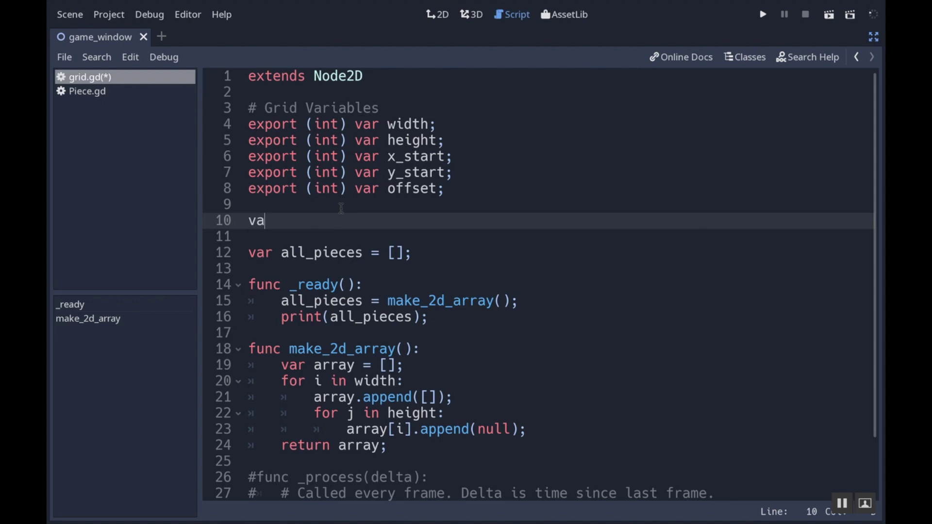
{"action": "type", "text": "r possible"}
{"action": "type", "text": "_pieces = "}
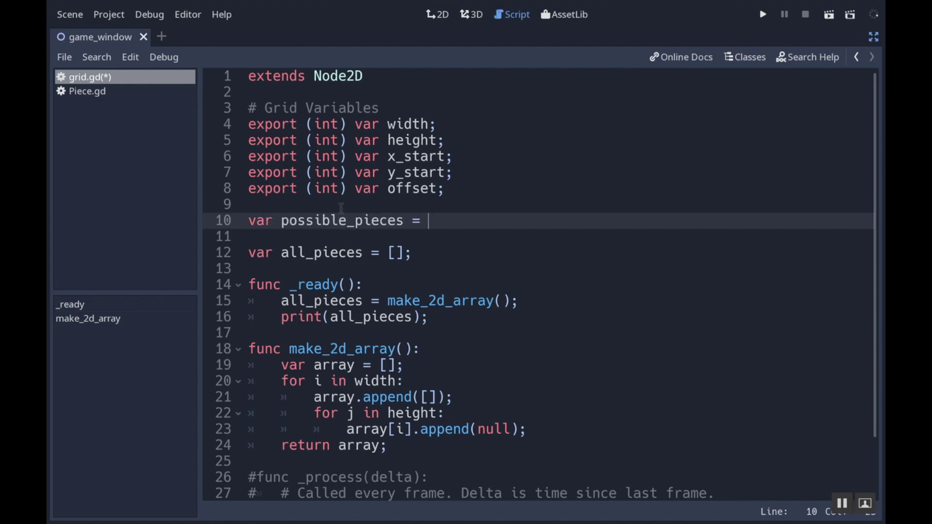
{"action": "type", "text": "["}
{"action": "key", "text": "Return"}
{"action": "key", "text": "Return"}
{"action": "type", "text": "];"}
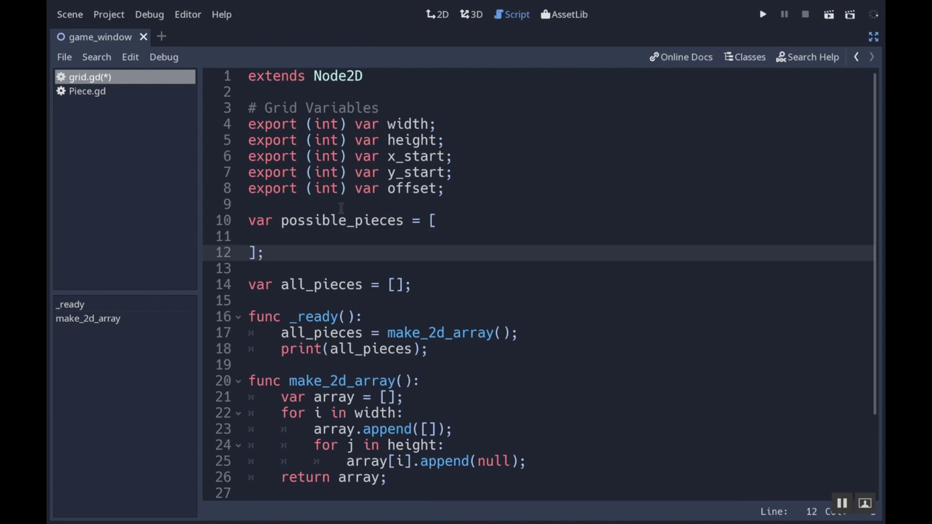
{"action": "key", "text": "Up"}
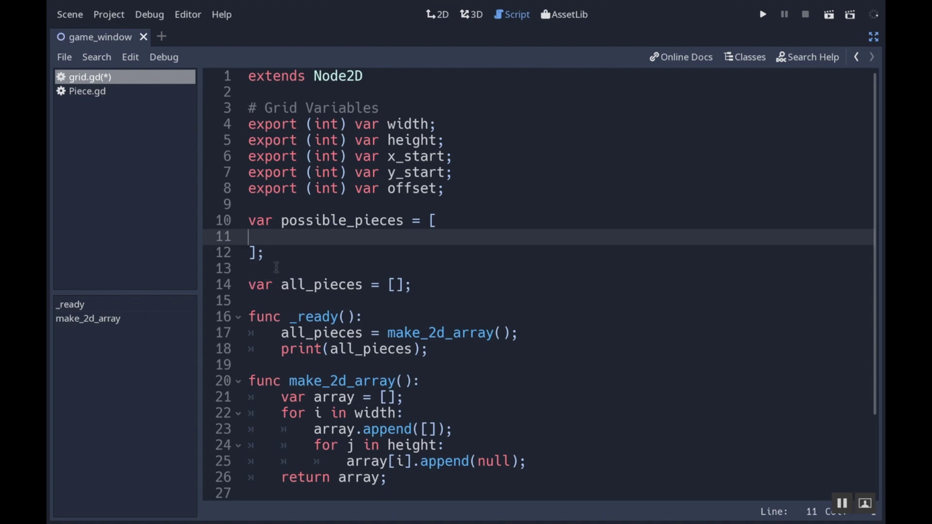
{"action": "type", "text": "pre"}
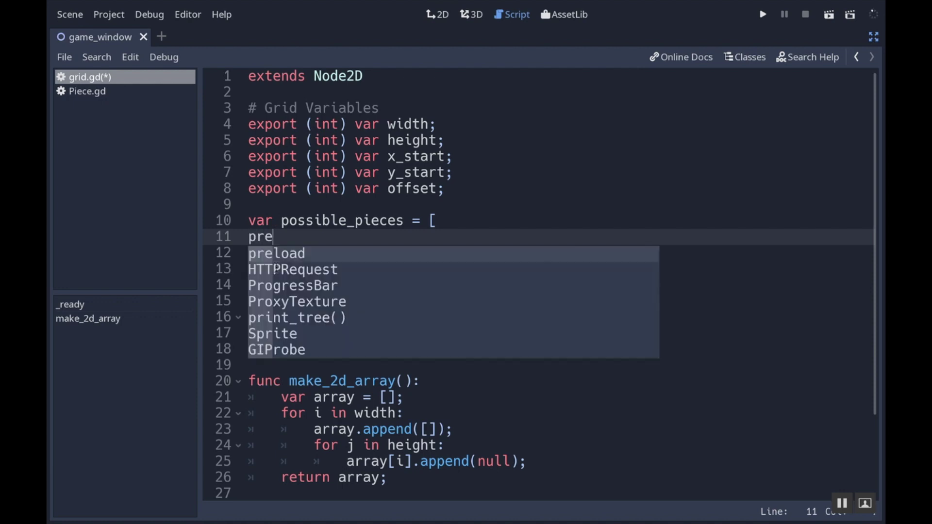
{"action": "type", "text": "load"}
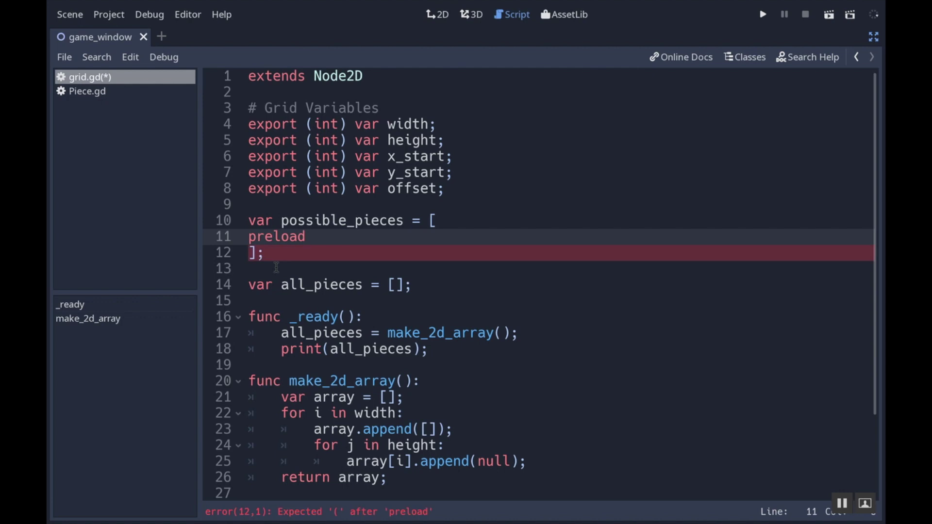
{"action": "type", "text": "(\""}
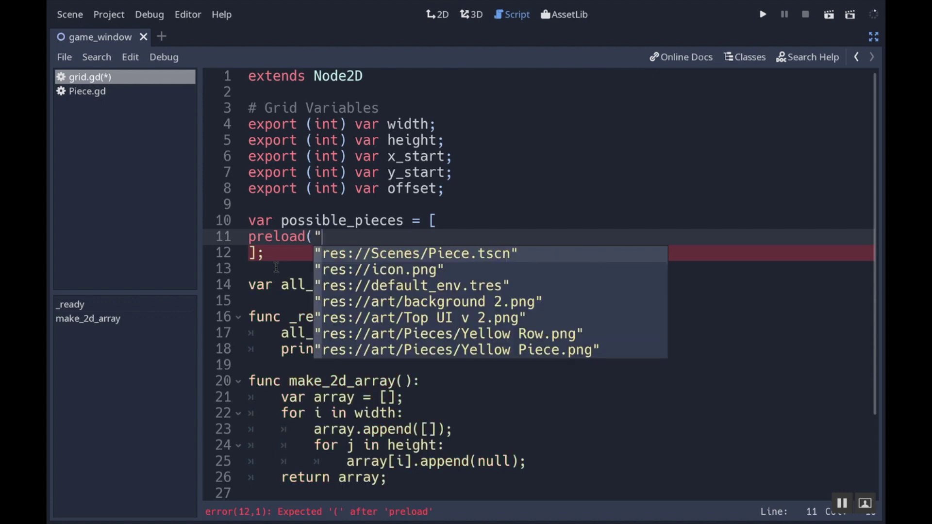
{"action": "type", "text": "res:/"}
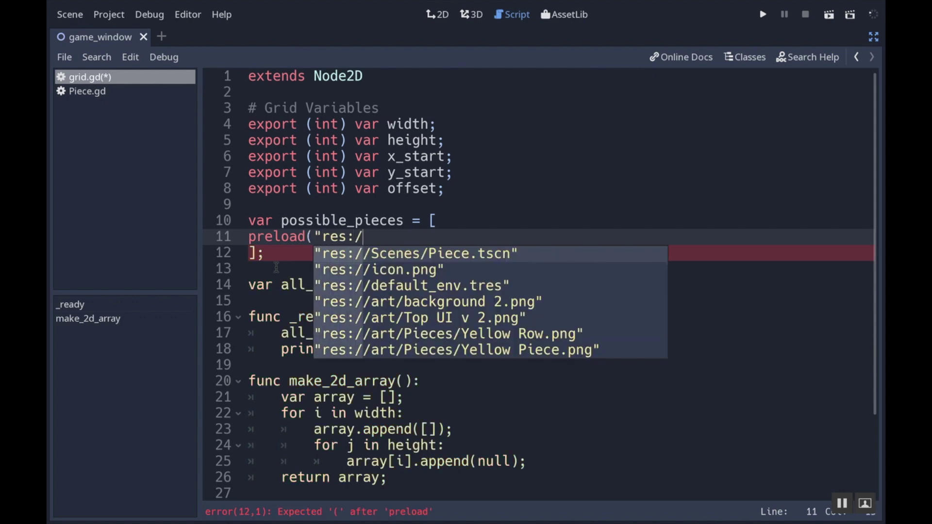
{"action": "type", "text": "/Scenes"}
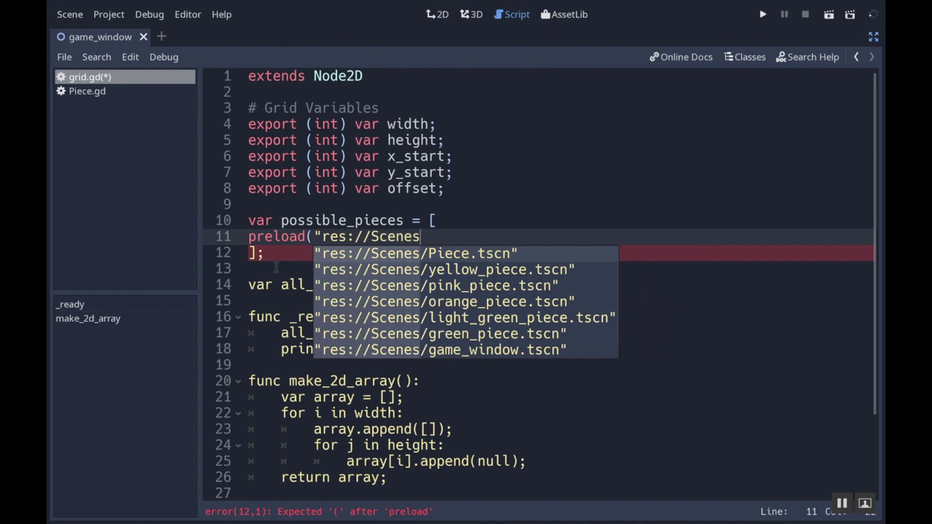
Step: Add preload entries for the yellow, blue and pink piece scenes to possible_pieces
{"action": "key", "text": "Down"}
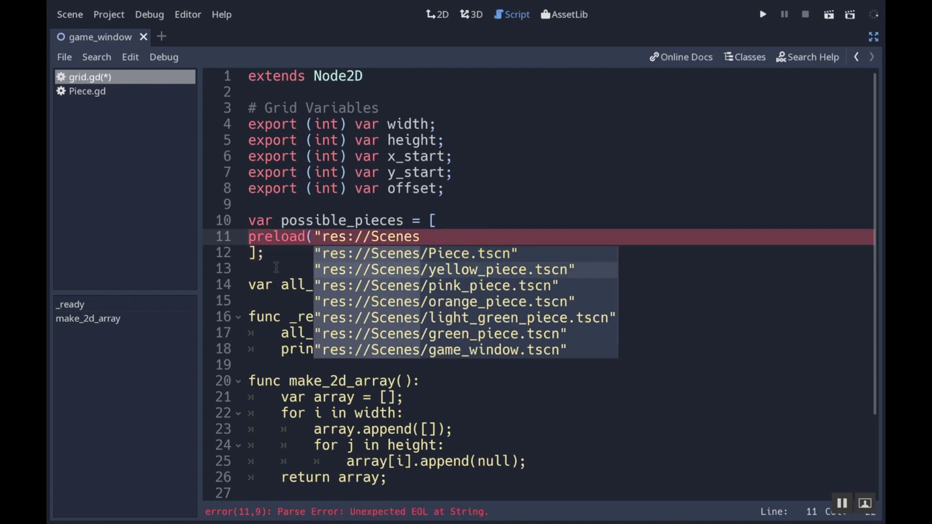
{"action": "key", "text": "Return"}
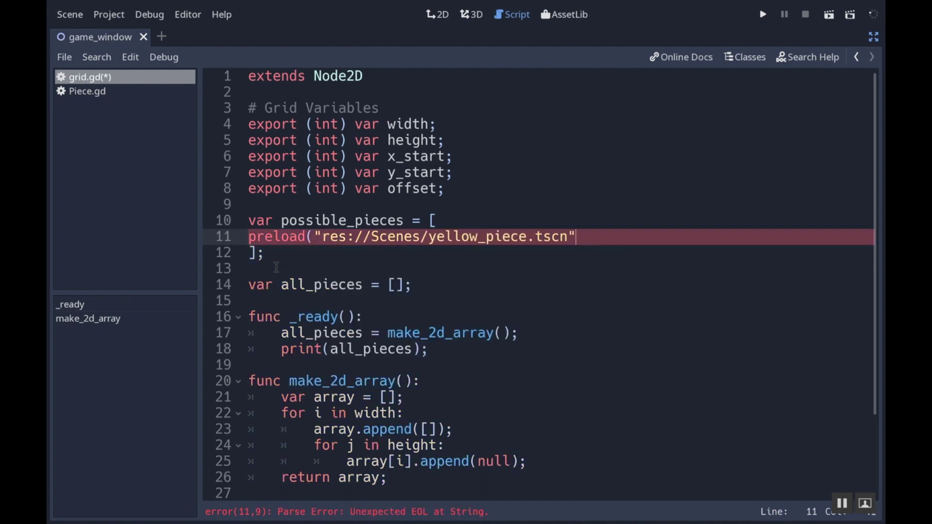
{"action": "type", "text": "),"}
{"action": "key", "text": "Return"}
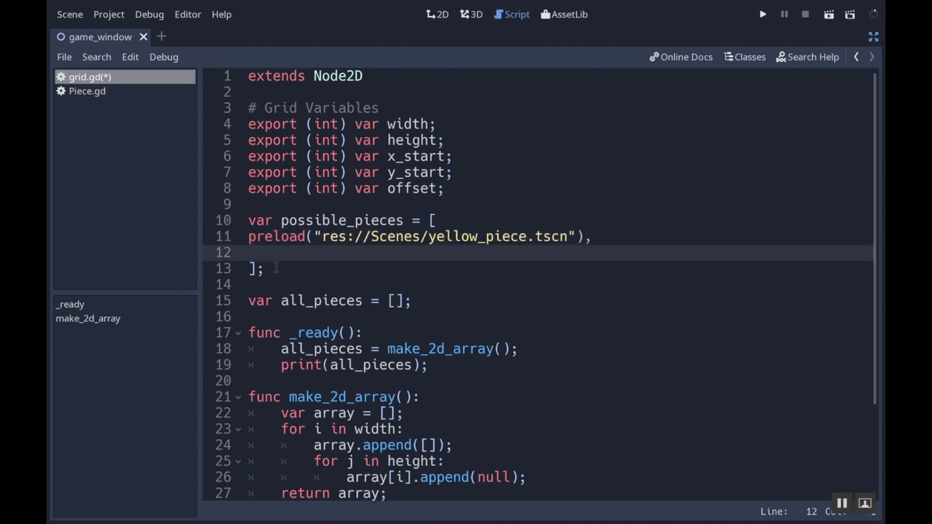
{"action": "type", "text": "preload(\"res://"}
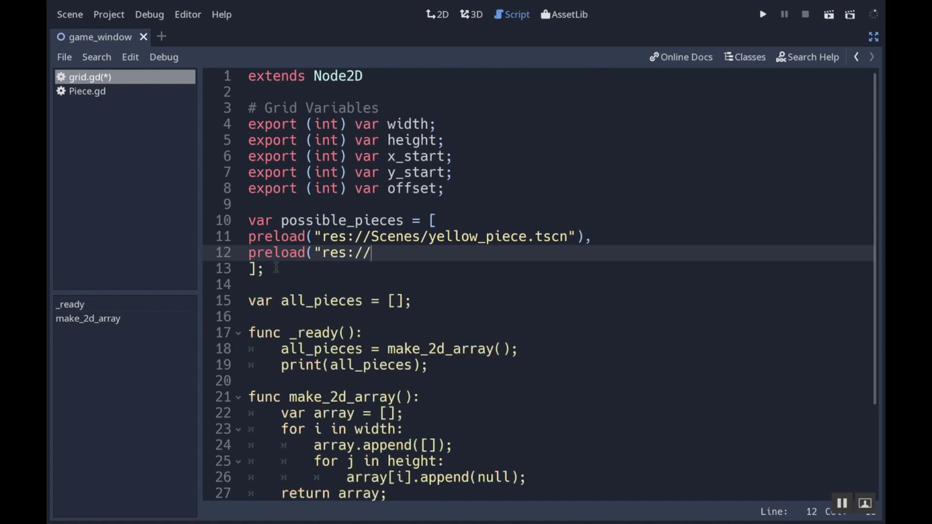
{"action": "type", "text": "Scenes/"}
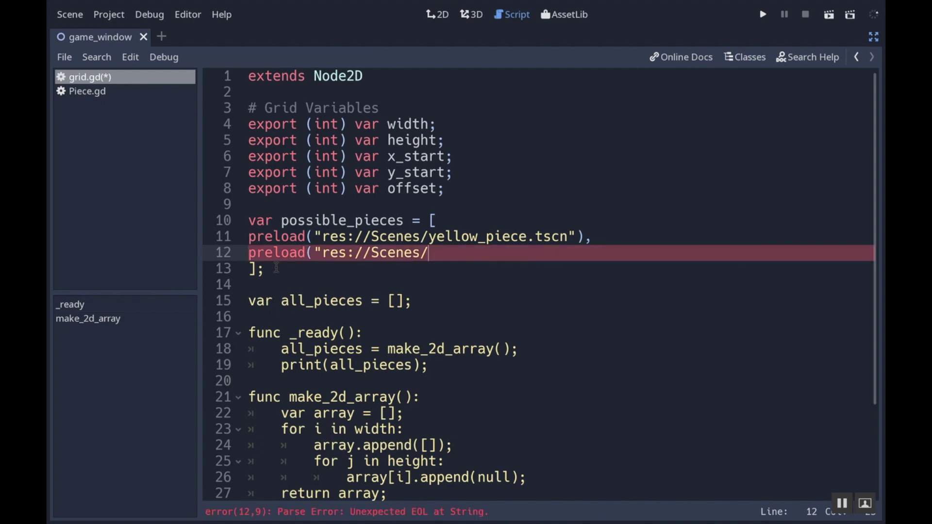
{"action": "type", "text": "blue_piece."}
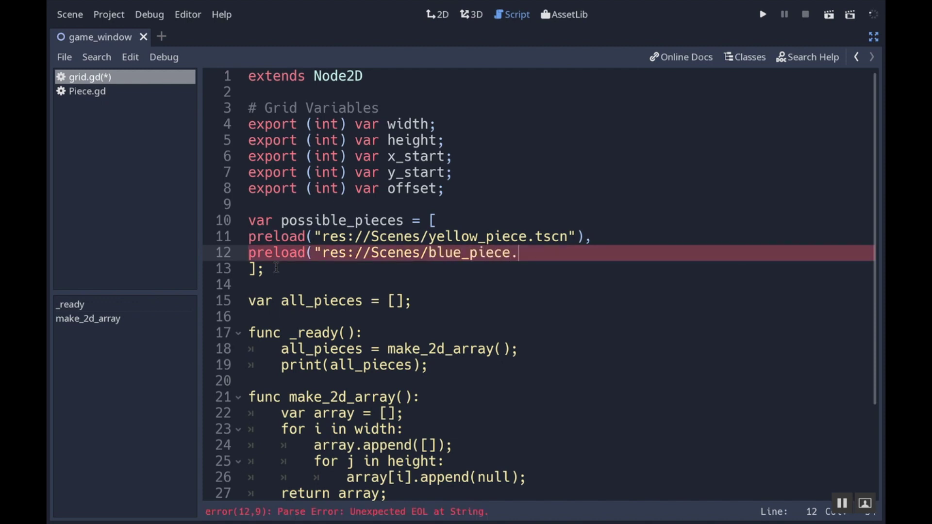
{"action": "type", "text": "tscn\""}
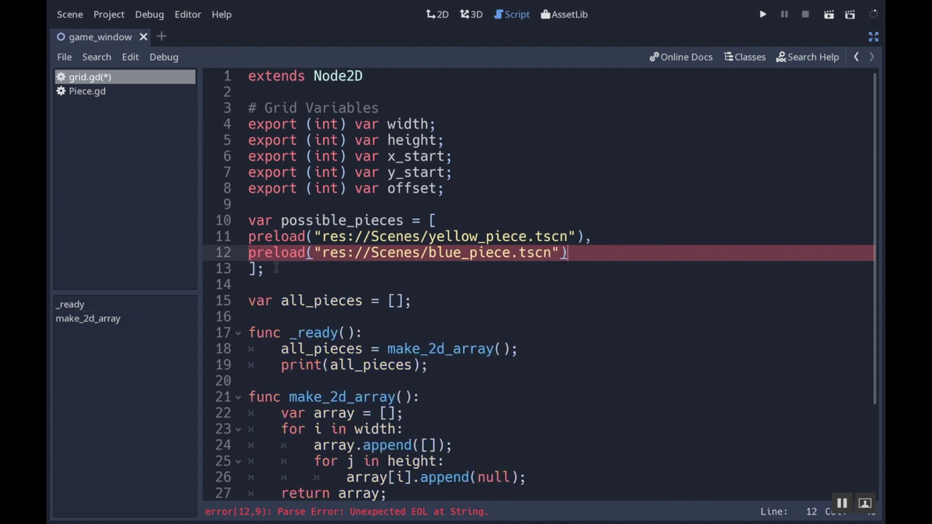
{"action": "type", "text": "),"}
{"action": "key", "text": "Return"}
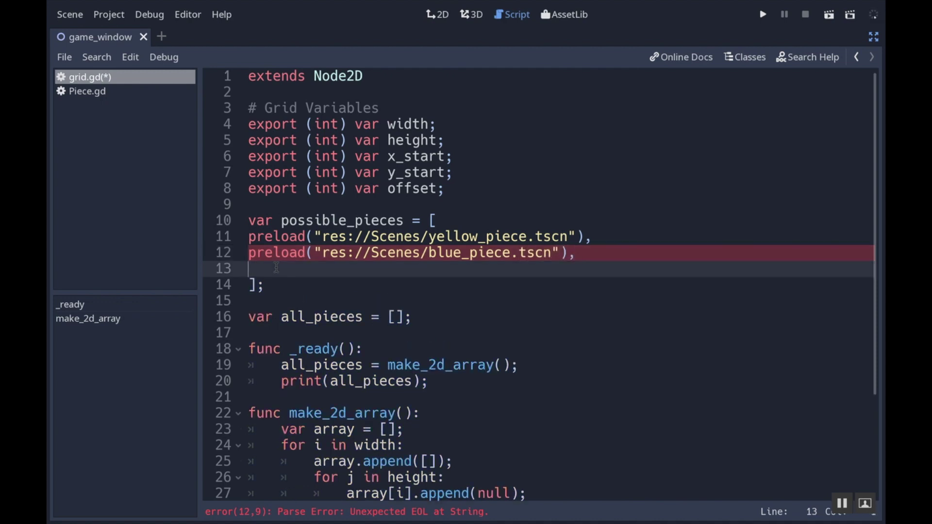
{"action": "type", "text": "pre"}
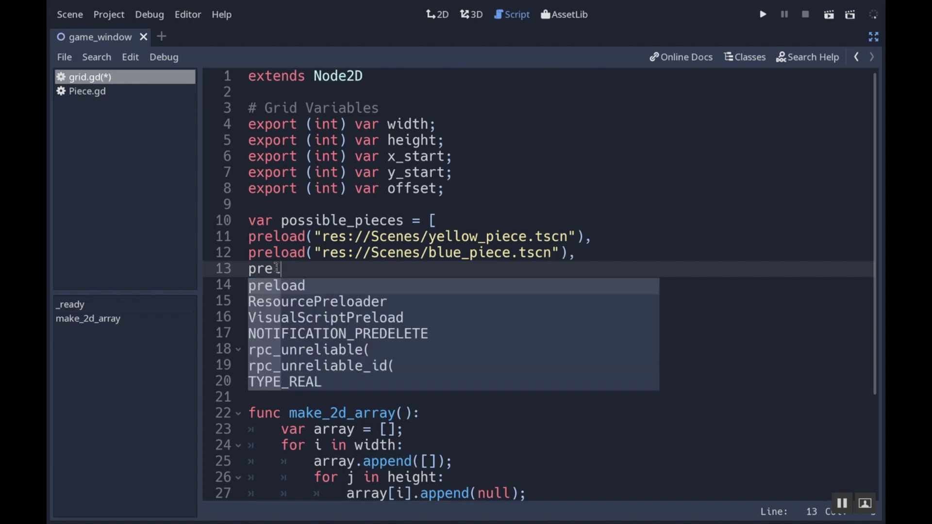
{"action": "type", "text": "load(\"re"}
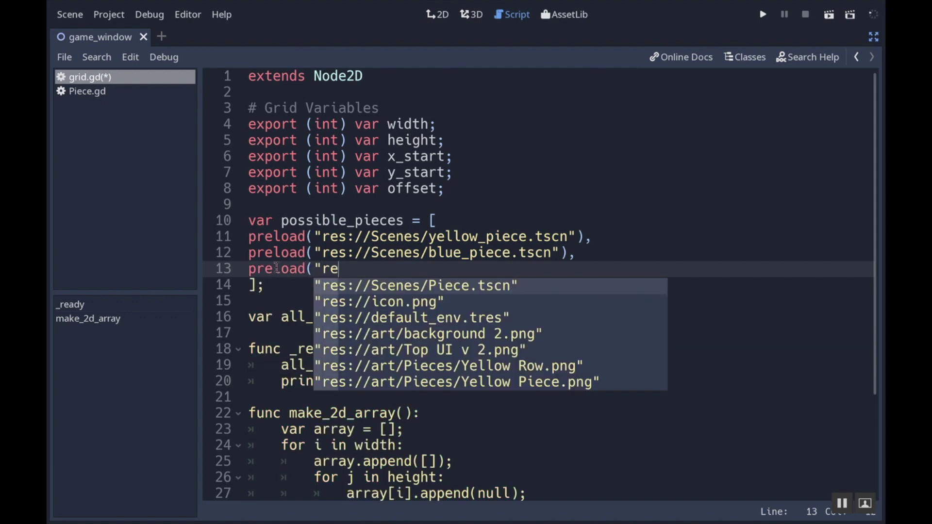
{"action": "type", "text": "s://"}
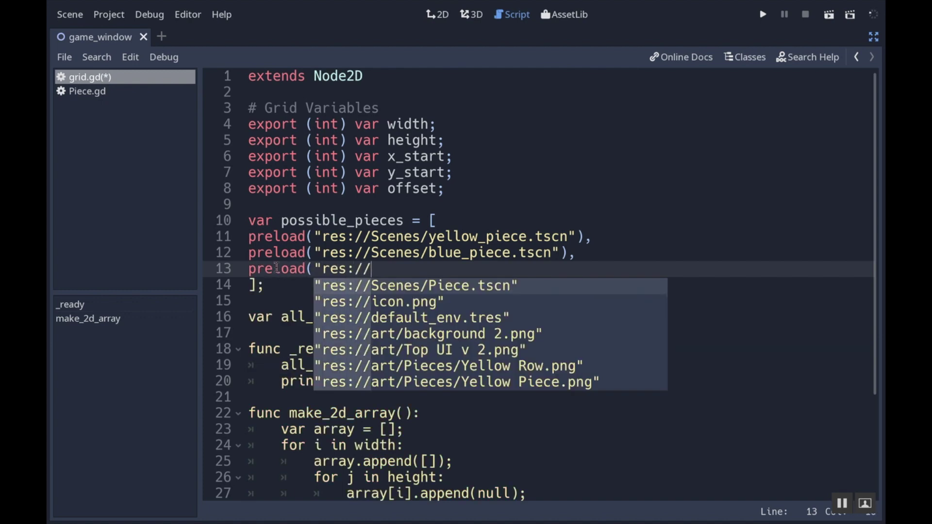
{"action": "type", "text": "Scenes/"}
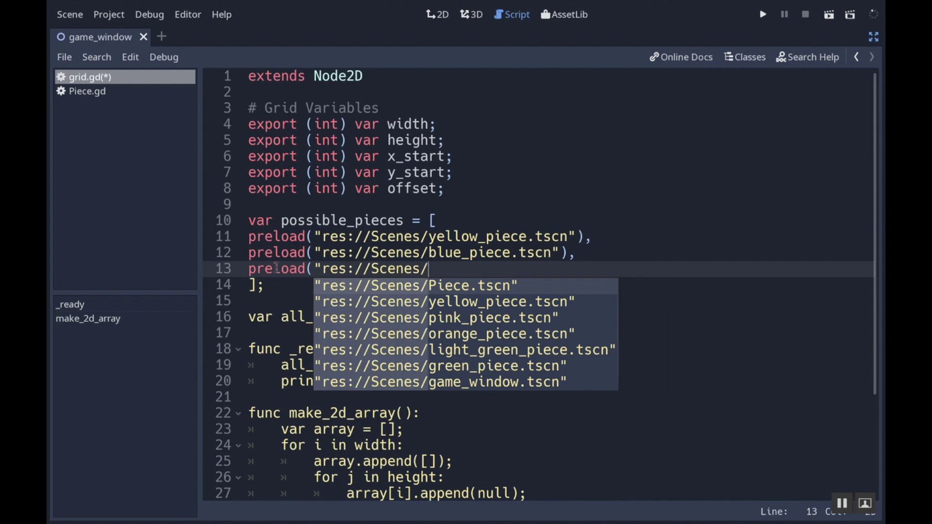
{"action": "key", "text": "Return"}
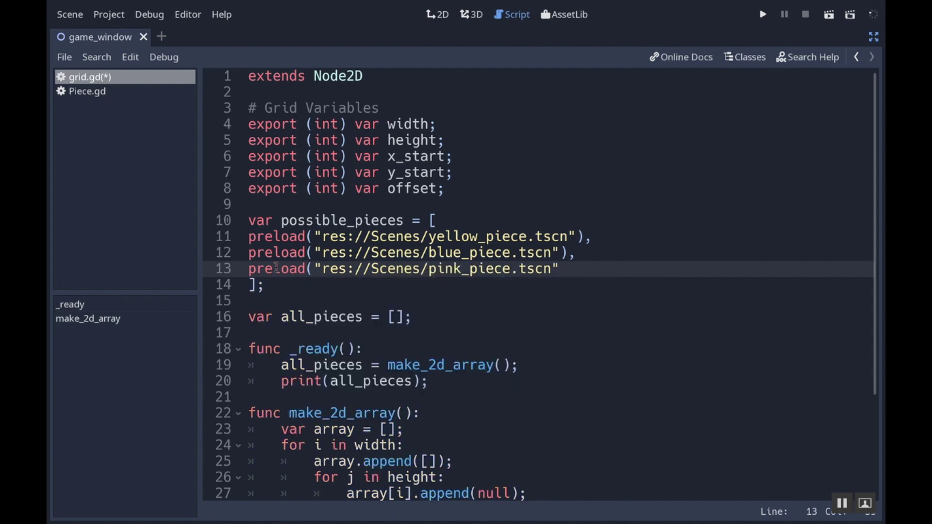
{"action": "type", "text": "),"}
{"action": "key", "text": "Return"}
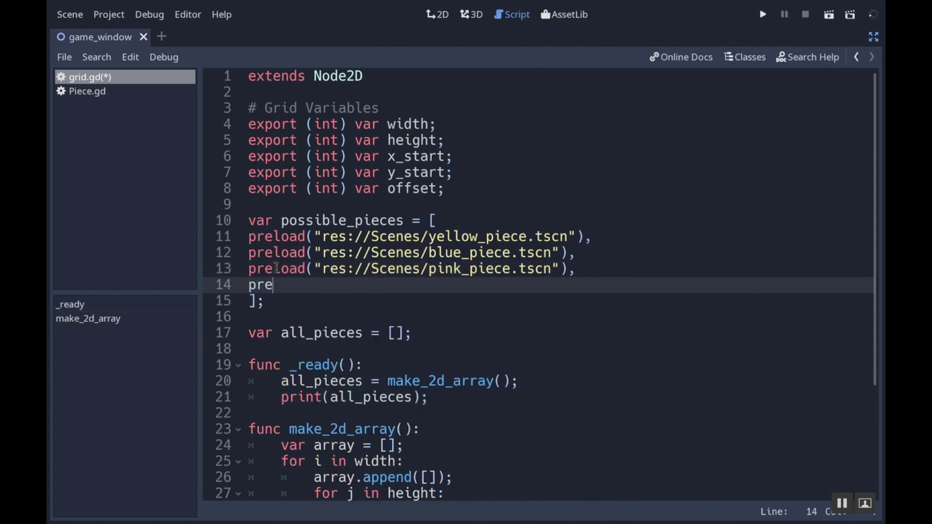
{"action": "type", "text": "preload(\"res"}
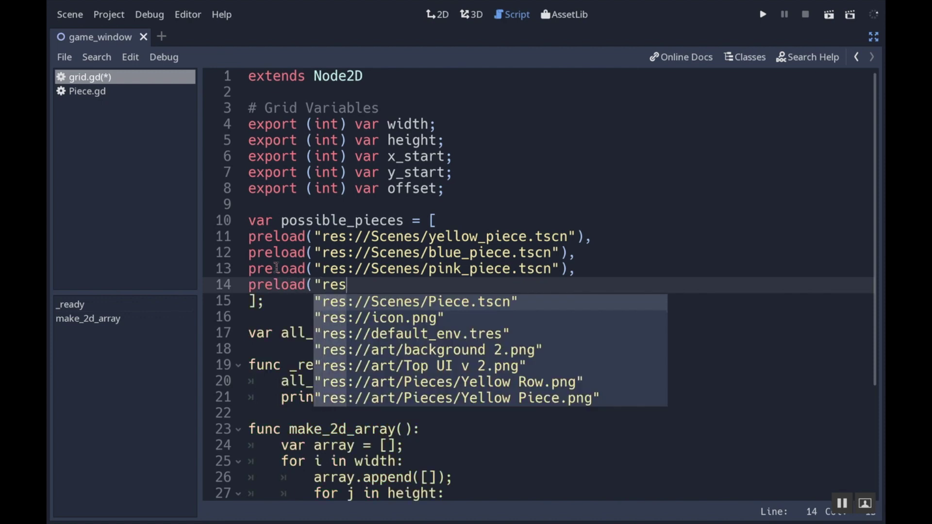
{"action": "type", "text": "://Scenes"}
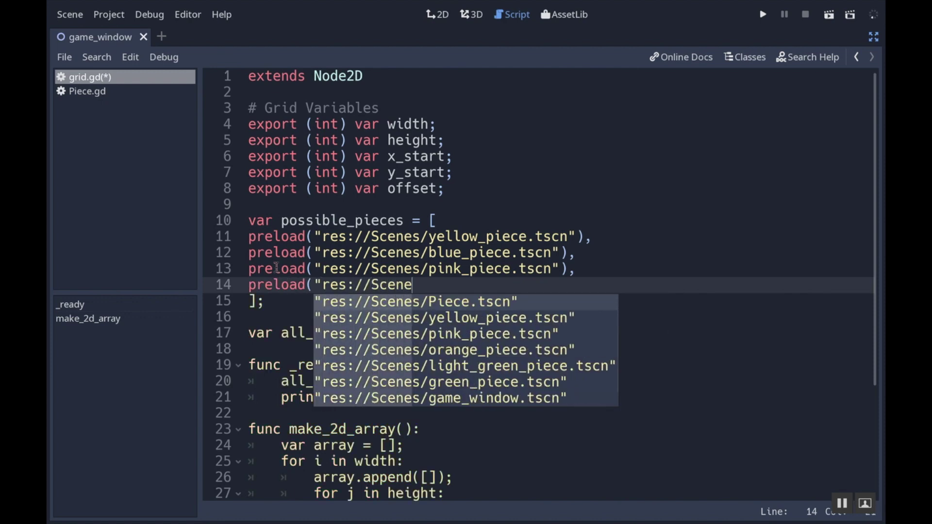
Step: Add preload entries for the orange, green and light_green piece scenes
{"action": "key", "text": "Down"}
{"action": "key", "text": "Down"}
{"action": "key", "text": "Down"}
{"action": "key", "text": "Return"}
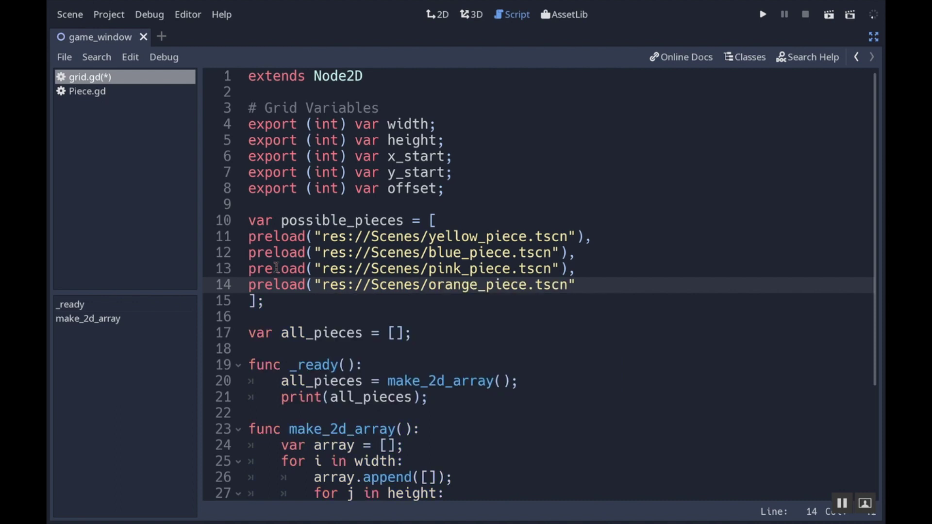
{"action": "type", "text": "),"}
{"action": "key", "text": "Return"}
{"action": "type", "text": "preload(\""}
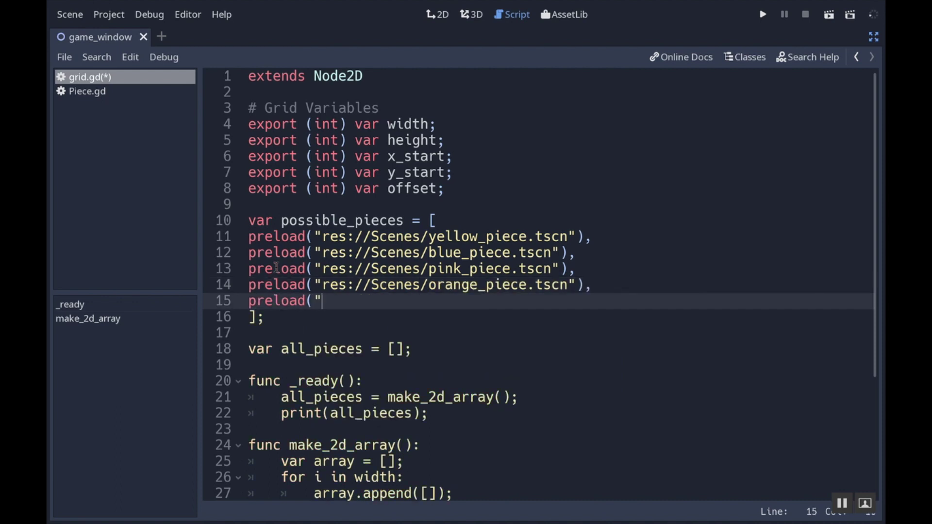
{"action": "type", "text": "res://Sc"}
{"action": "type", "text": "enes/"}
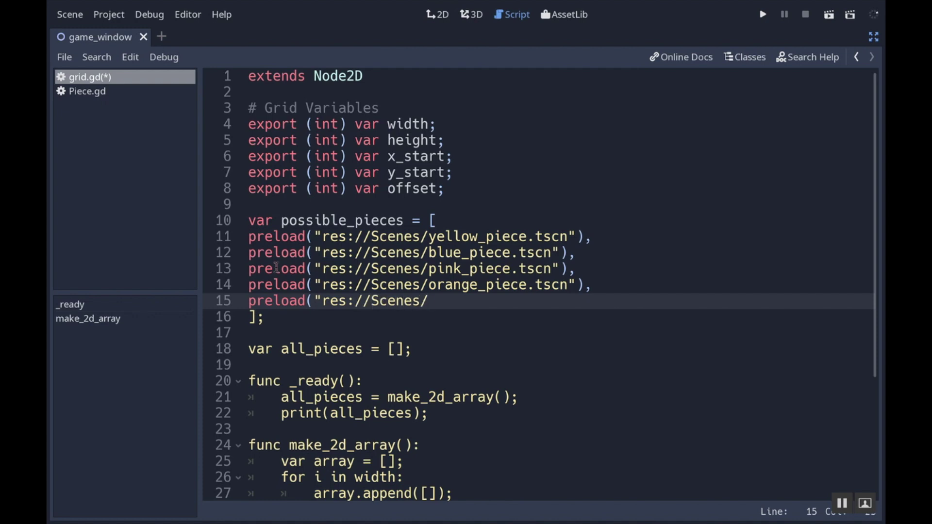
{"action": "type", "text": "g"}
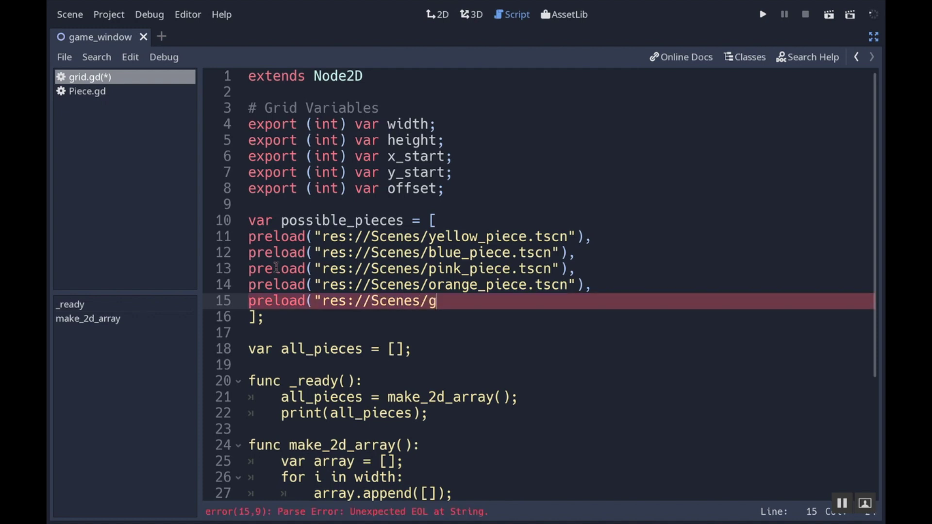
{"action": "type", "text": "reen_p"}
{"action": "type", "text": "iece.t"}
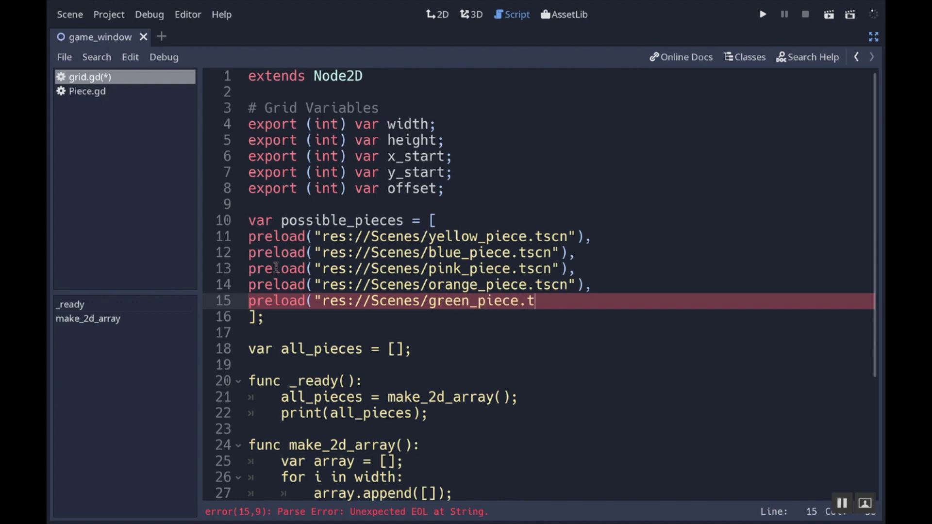
{"action": "type", "text": "scn\")"}
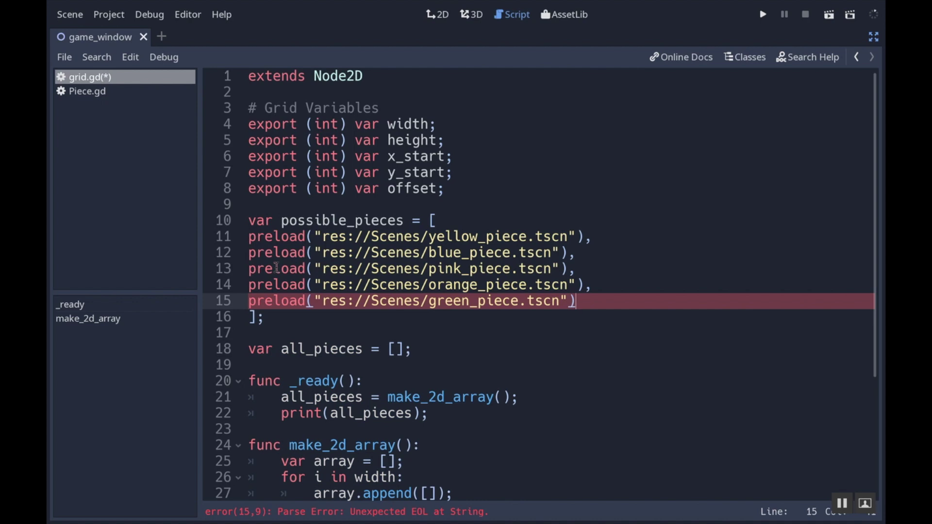
{"action": "type", "text": ","}
{"action": "key", "text": "Return"}
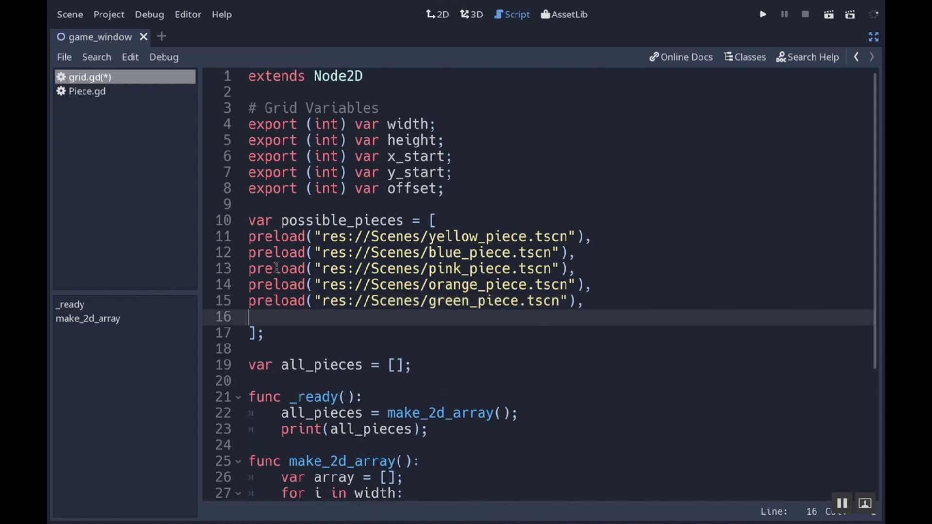
{"action": "type", "text": "preload(\"res"}
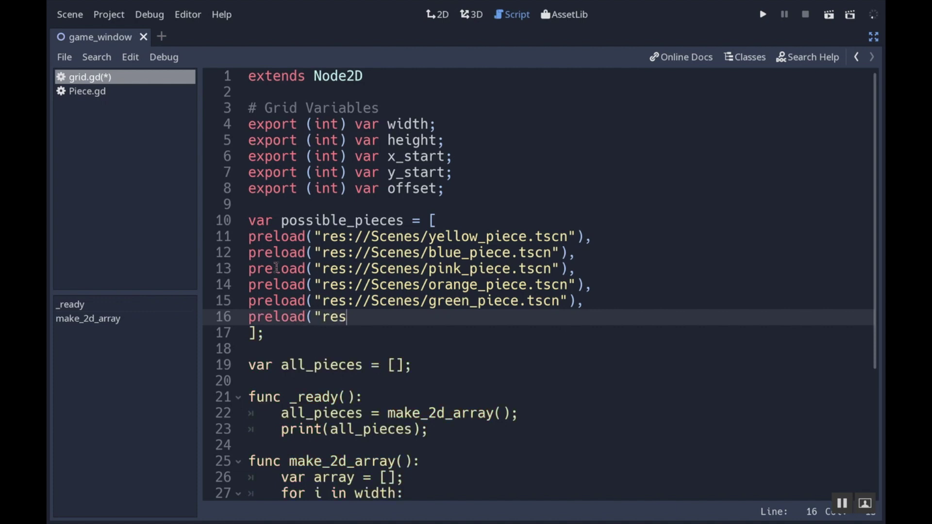
{"action": "type", "text": "://"}
{"action": "type", "text": "Scenes/L"}
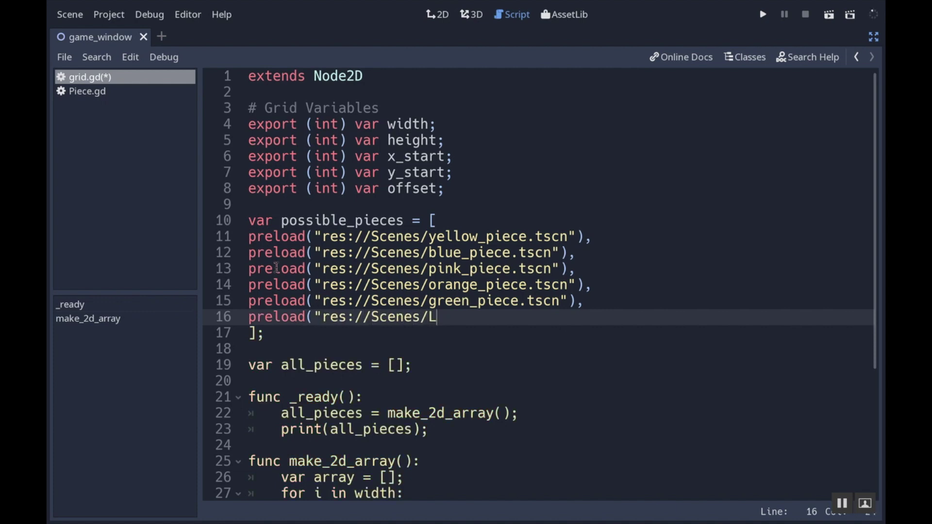
{"action": "type", "text": "igh"}
{"action": "key", "text": "BackSpace"}
{"action": "key", "text": "BackSpace"}
{"action": "key", "text": "BackSpace"}
{"action": "key", "text": "BackSpace"}
{"action": "type", "text": "light"}
{"action": "type", "text": "_gree_p"}
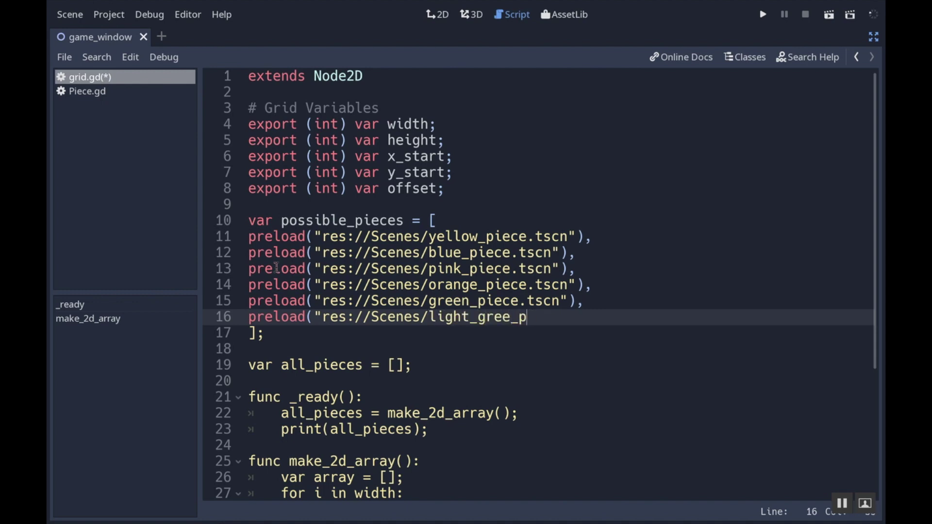
{"action": "key", "text": "BackSpace"}
{"action": "key", "text": "BackSpace"}
{"action": "type", "text": "n_"}
{"action": "type", "text": "piece.tsc"}
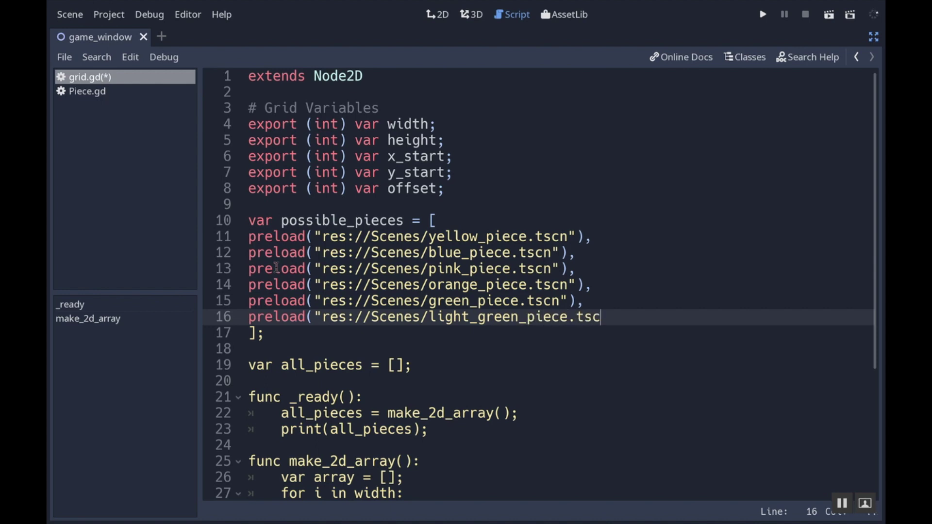
{"action": "type", "text": "n\")"}
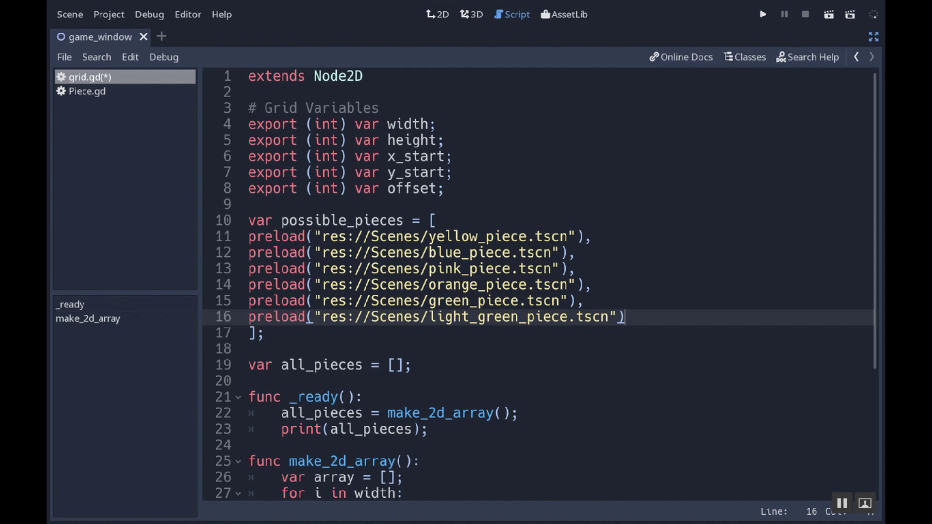
{"action": "scroll", "coordinate": [317, 271], "scroll_direction": "down", "scroll_amount": 3}
{"action": "scroll", "coordinate": [319, 272], "scroll_direction": "down", "scroll_amount": 6}
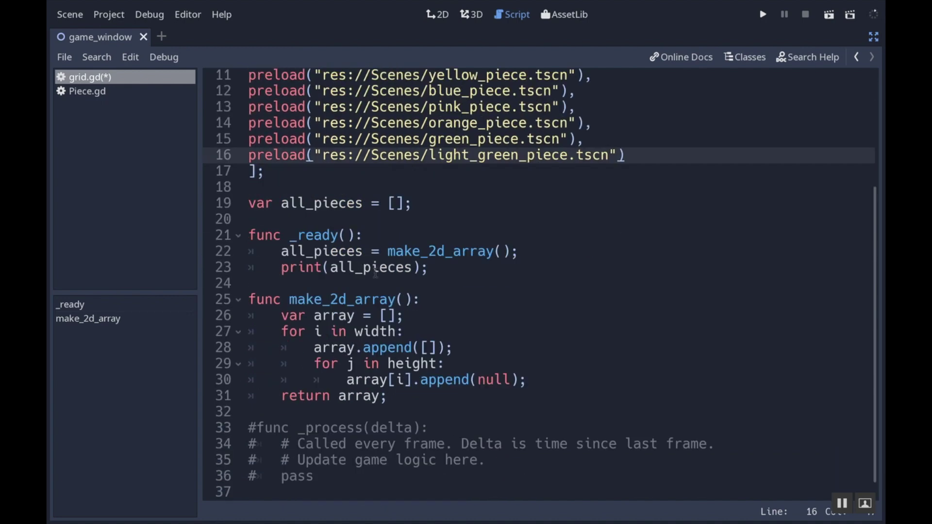
{"action": "scroll", "coordinate": [319, 272], "scroll_direction": "down", "scroll_amount": 2}
Step: Write func grid_to_pixel(): with a pass; body below make_2d_array
{"action": "left_click", "coordinate": [305, 400]}
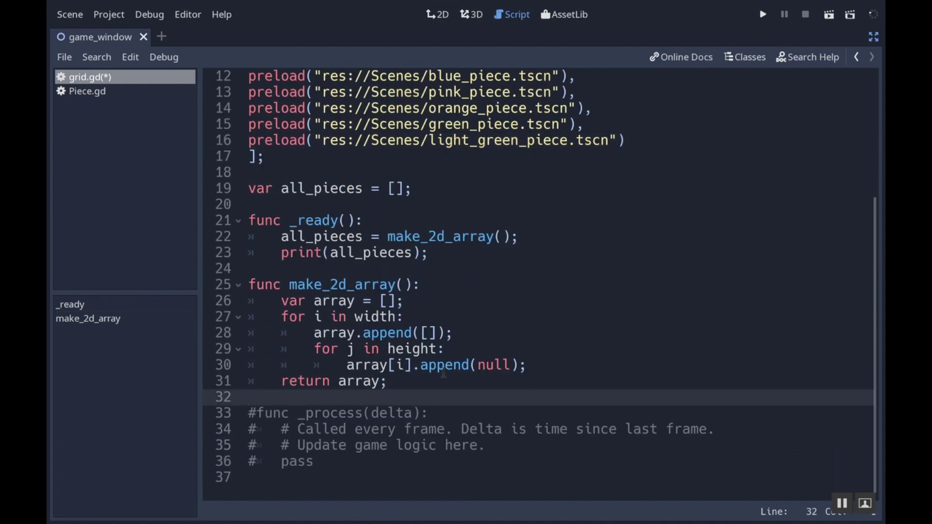
{"action": "key", "text": "Return"}
{"action": "key", "text": "Return"}
{"action": "key", "text": "Up"}
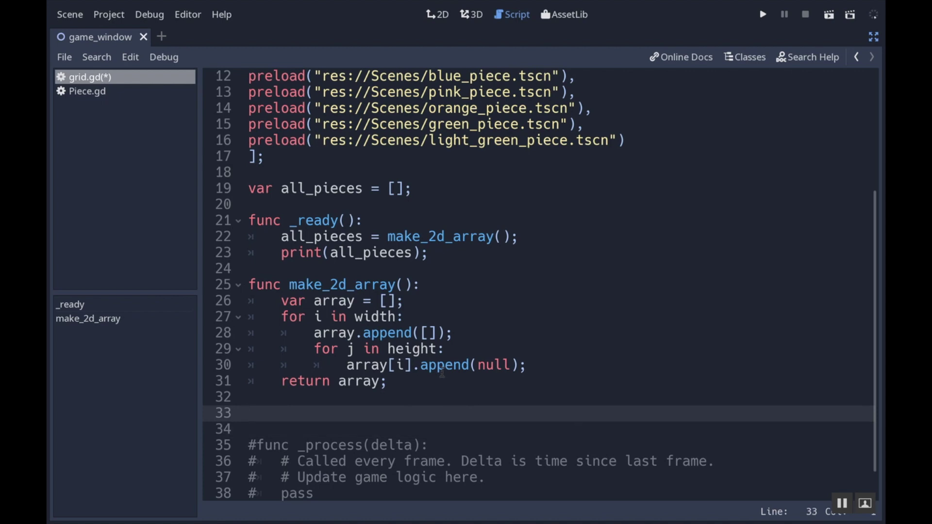
{"action": "scroll", "coordinate": [439, 333], "scroll_direction": "up", "scroll_amount": 2}
{"action": "scroll", "coordinate": [440, 333], "scroll_direction": "up", "scroll_amount": 4}
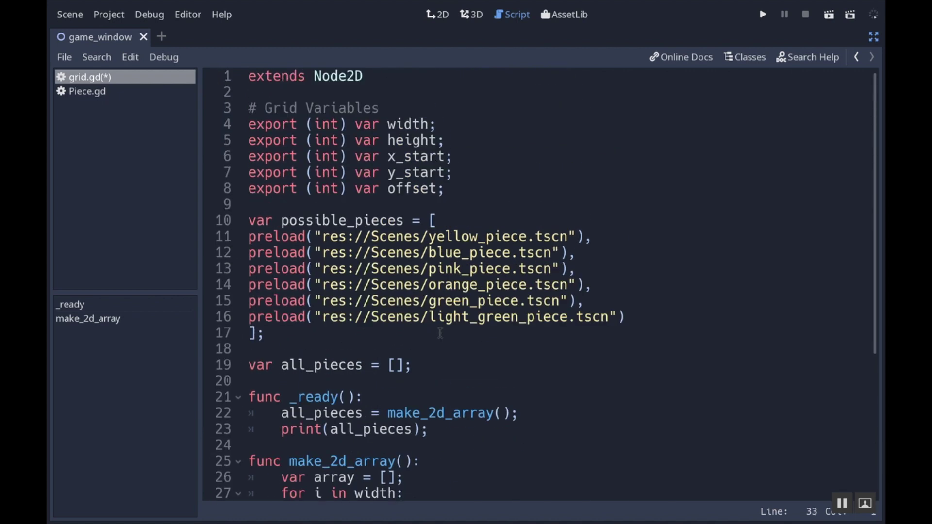
{"action": "scroll", "coordinate": [439, 333], "scroll_direction": "down", "scroll_amount": 3}
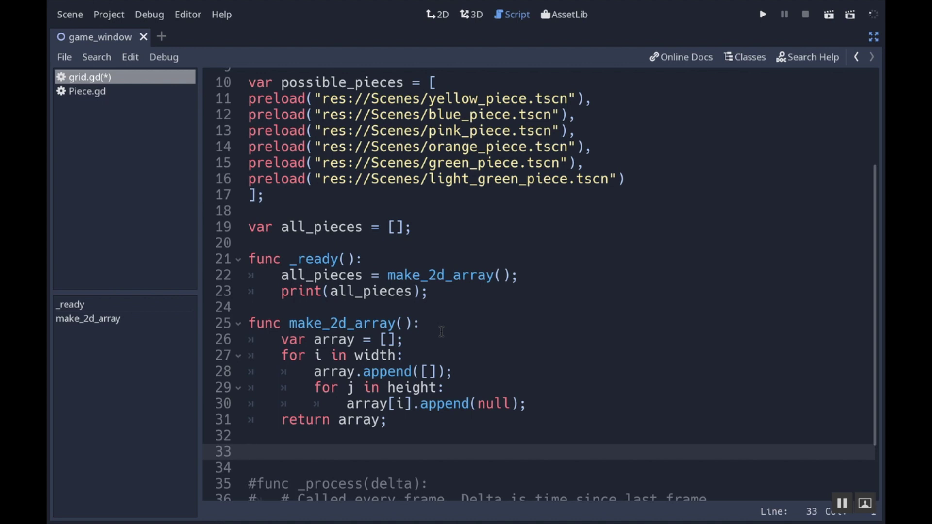
{"action": "type", "text": "func "}
{"action": "type", "text": "gird"}
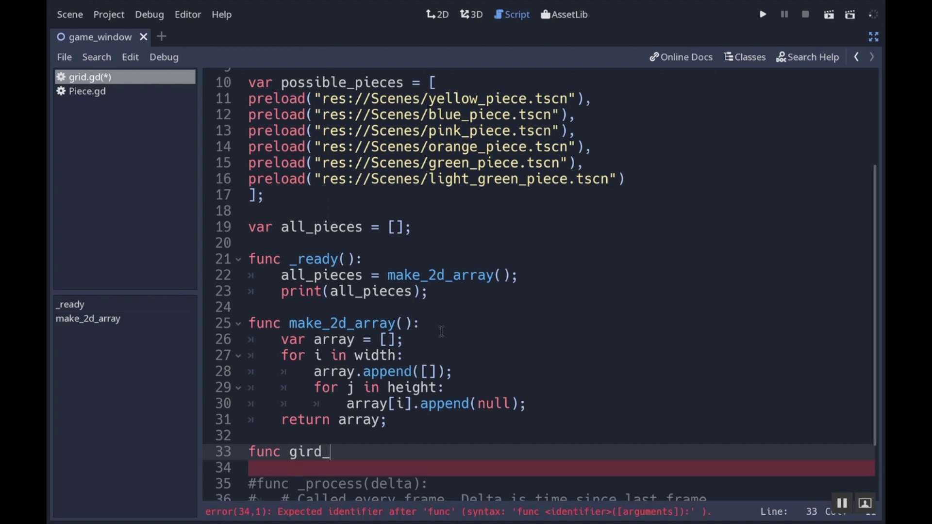
{"action": "type", "text": "_"}
{"action": "key", "text": "BackSpace"}
{"action": "key", "text": "BackSpace"}
{"action": "key", "text": "BackSpace"}
{"action": "key", "text": "BackSpace"}
{"action": "type", "text": "rid_to_pix"}
{"action": "type", "text": "el():"}
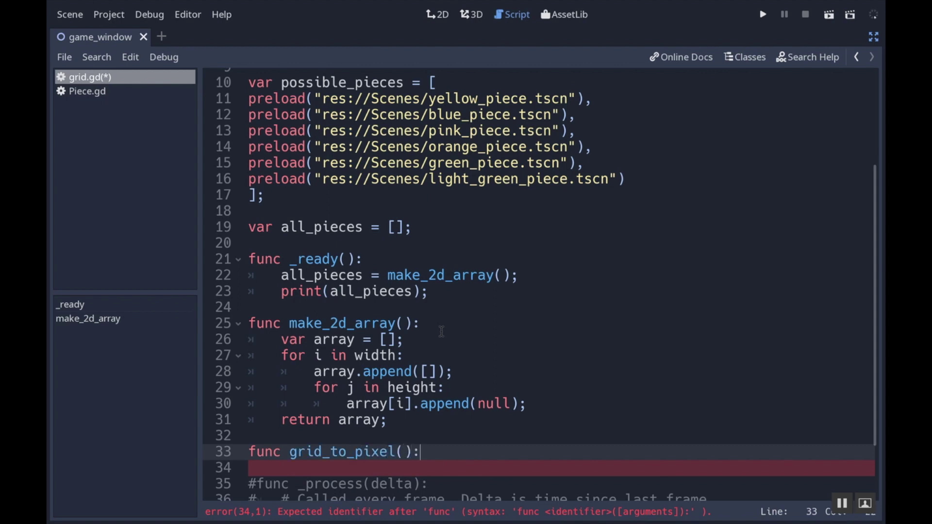
{"action": "key", "text": "Return"}
{"action": "type", "text": "pas"}
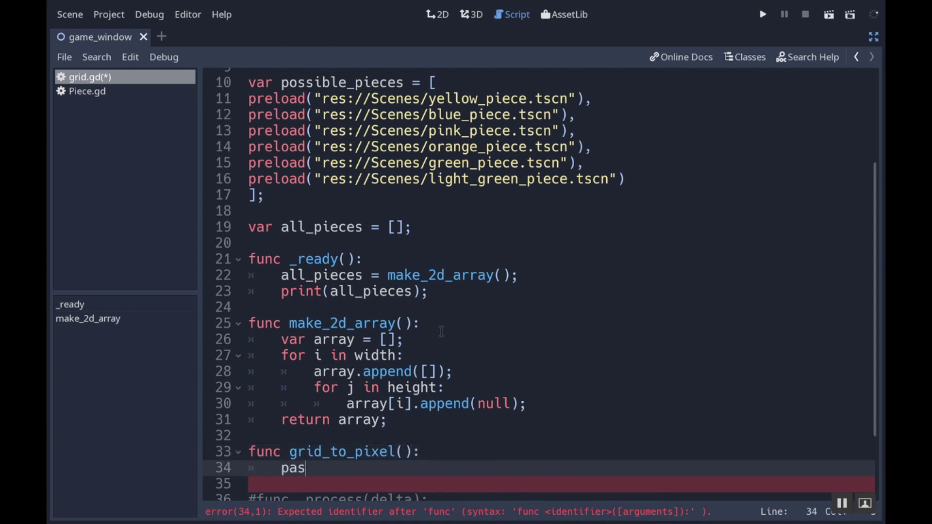
{"action": "type", "text": "s;"}
{"action": "left_click", "coordinate": [405, 452]}
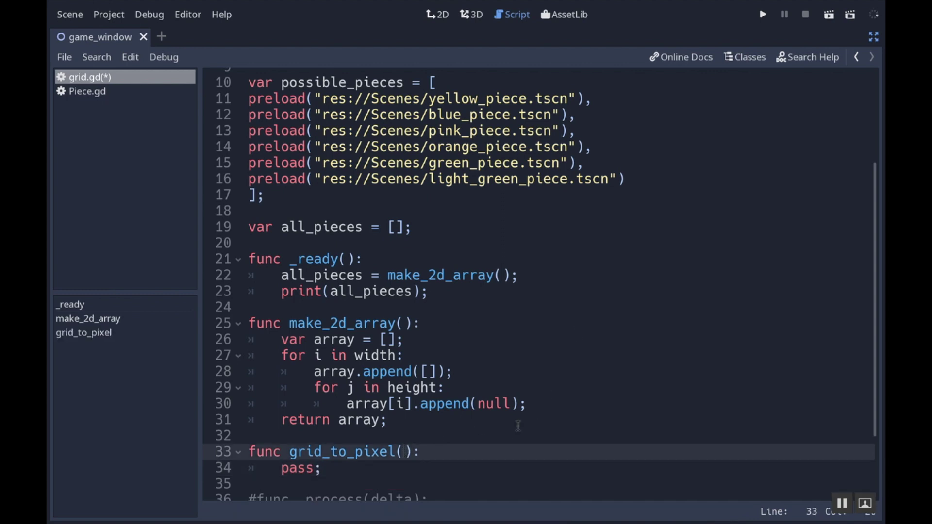
{"action": "type", "text": "column, r"}
{"action": "type", "text": "ow"}
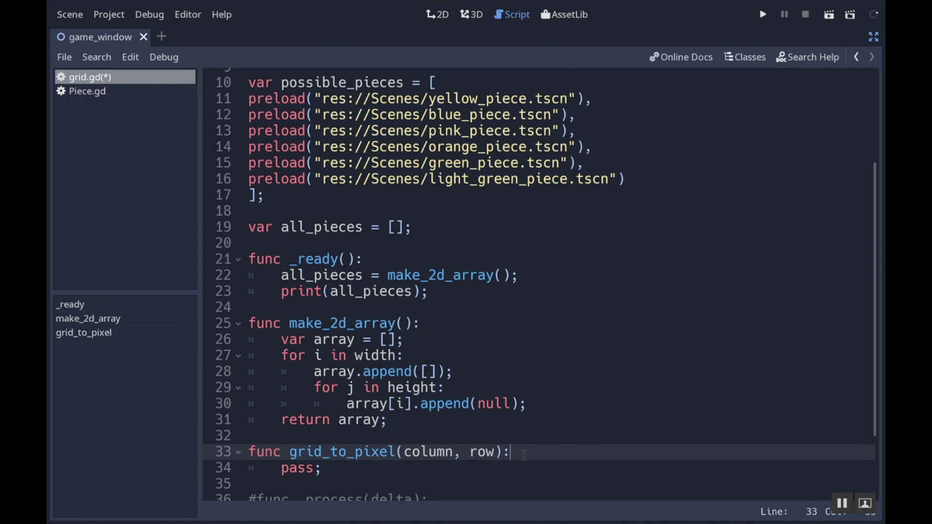
Step: Give grid_to_pixel column and row parameters and start var new_x = in its body
{"action": "key", "text": "Return"}
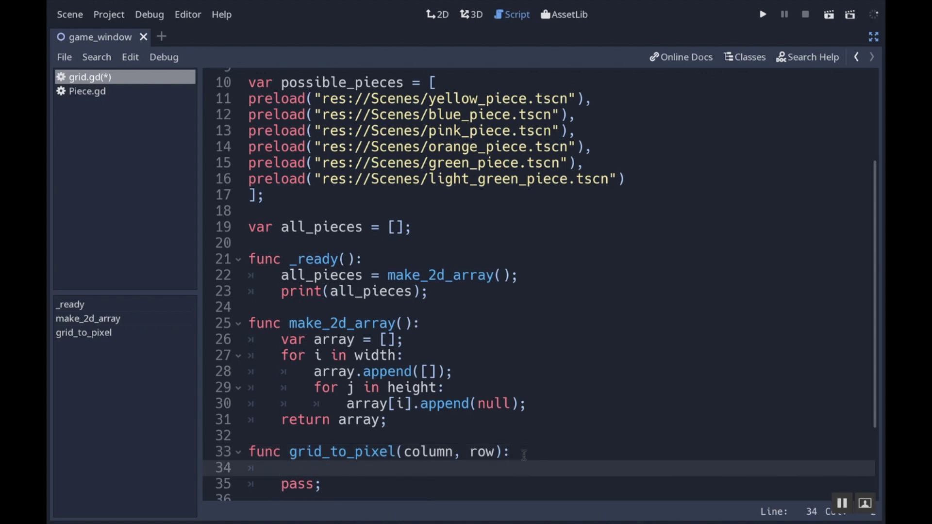
{"action": "type", "text": "var "}
{"action": "type", "text": "new_"}
{"action": "type", "text": "x ="}
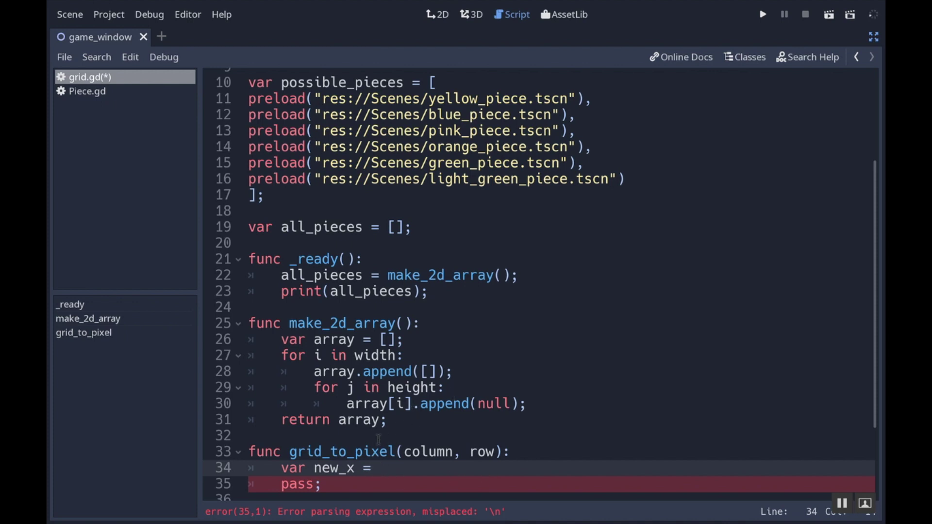
{"action": "scroll", "coordinate": [401, 457], "scroll_direction": "up", "scroll_amount": 3}
{"action": "scroll", "coordinate": [401, 456], "scroll_direction": "up", "scroll_amount": 3}
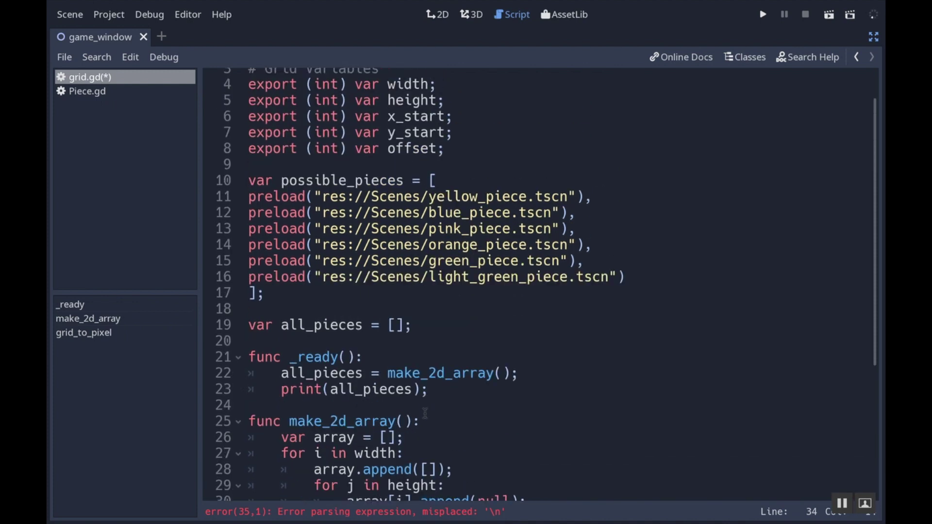
{"action": "scroll", "coordinate": [401, 457], "scroll_direction": "up", "scroll_amount": 3}
{"action": "scroll", "coordinate": [429, 445], "scroll_direction": "down", "scroll_amount": 3}
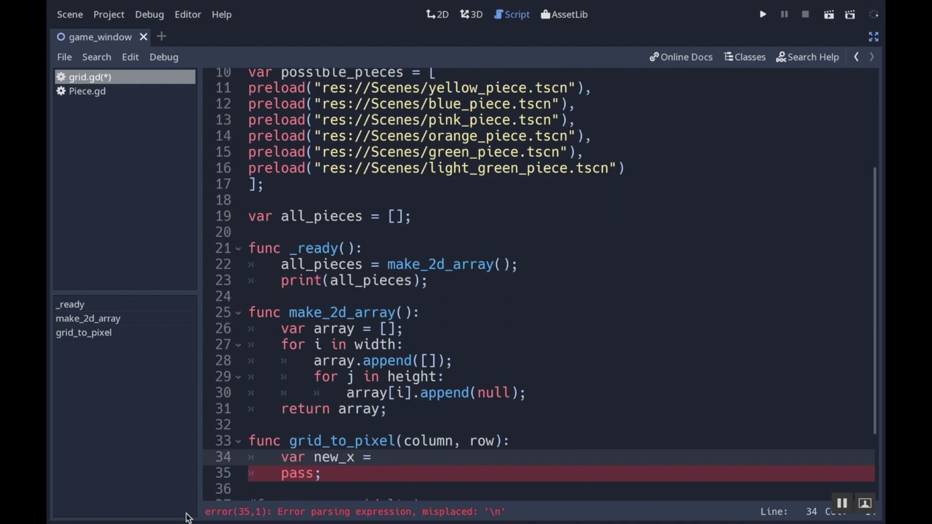
{"action": "scroll", "coordinate": [431, 422], "scroll_direction": "up", "scroll_amount": 1}
{"action": "scroll", "coordinate": [431, 423], "scroll_direction": "up", "scroll_amount": 3}
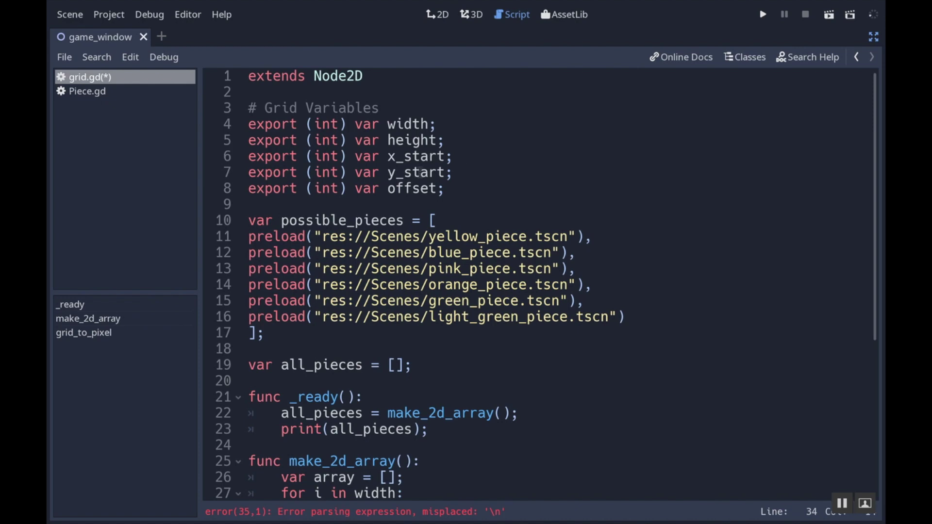
{"action": "scroll", "coordinate": [421, 164], "scroll_direction": "down", "scroll_amount": 5}
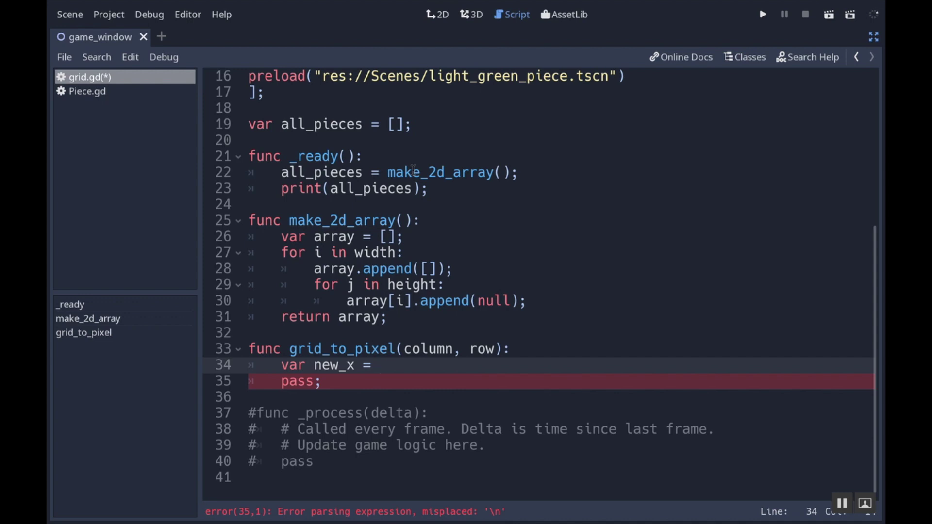
{"action": "type", "text": "x_start + offset "}
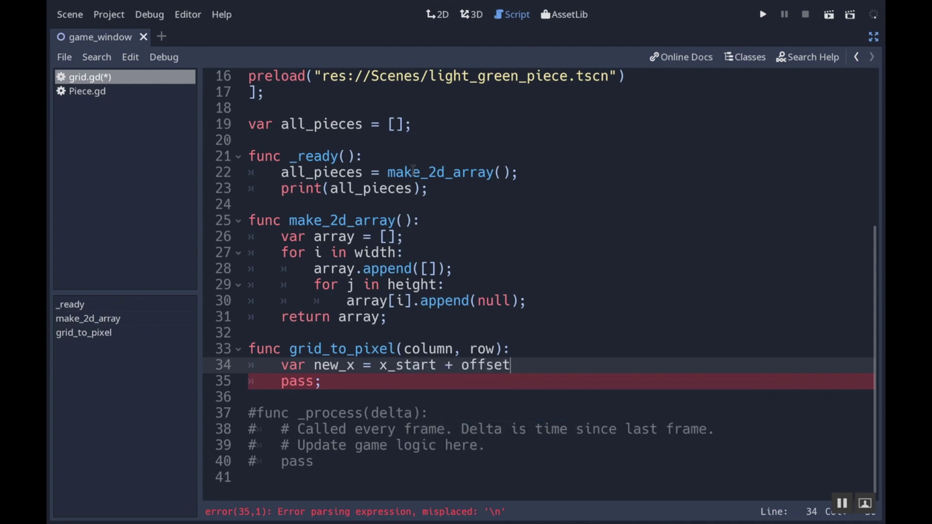
{"action": "type", "text": "* colu"}
{"action": "type", "text": "mn;"}
Step: Add the new_y calculation and return Vector2(new_x, new_y) in grid_to_pixel
{"action": "key", "text": "Return"}
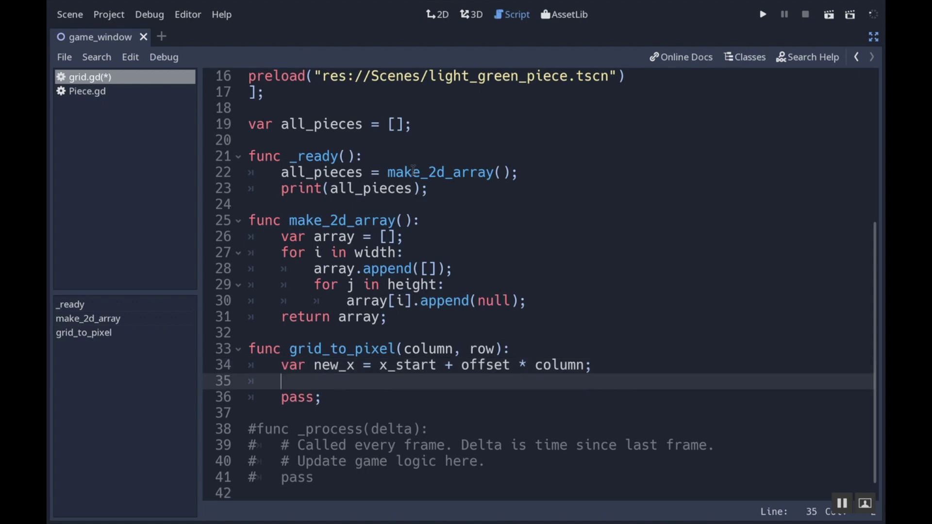
{"action": "type", "text": "var "}
{"action": "type", "text": "new_y"}
{"action": "type", "text": " ="}
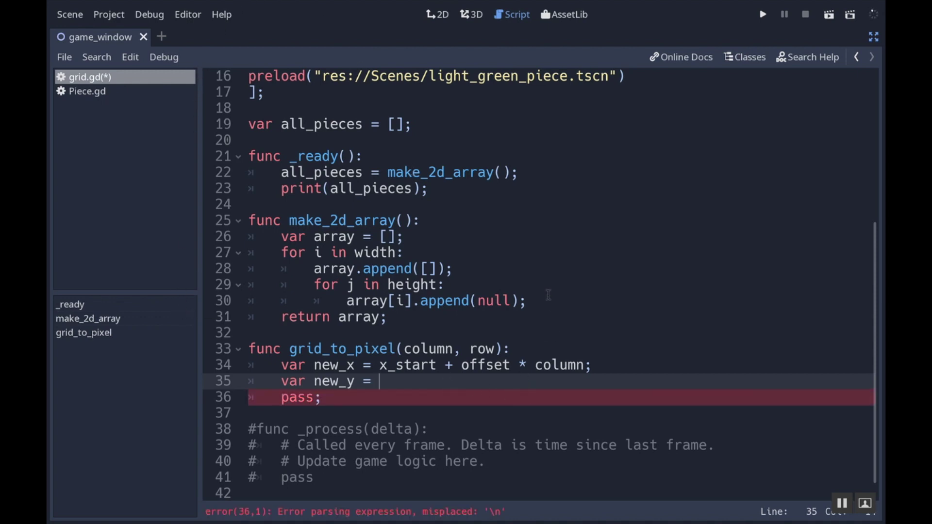
{"action": "type", "text": "y_s"}
{"action": "type", "text": "tart + -o"}
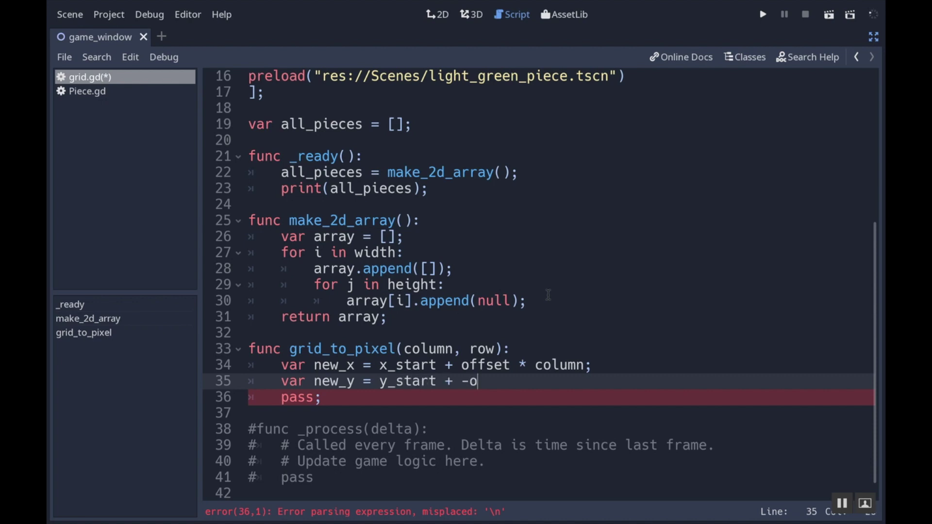
{"action": "type", "text": "ffset * row"}
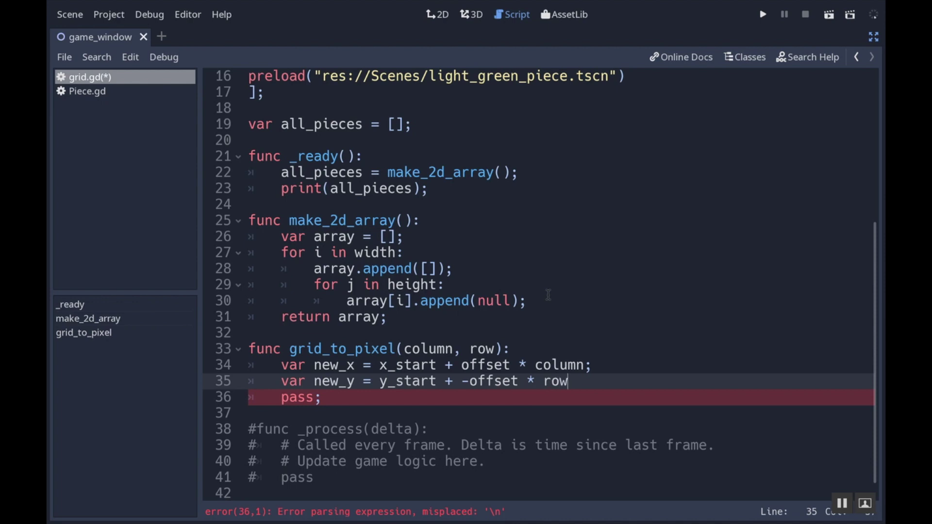
{"action": "type", "text": ";"}
{"action": "key", "text": "Return"}
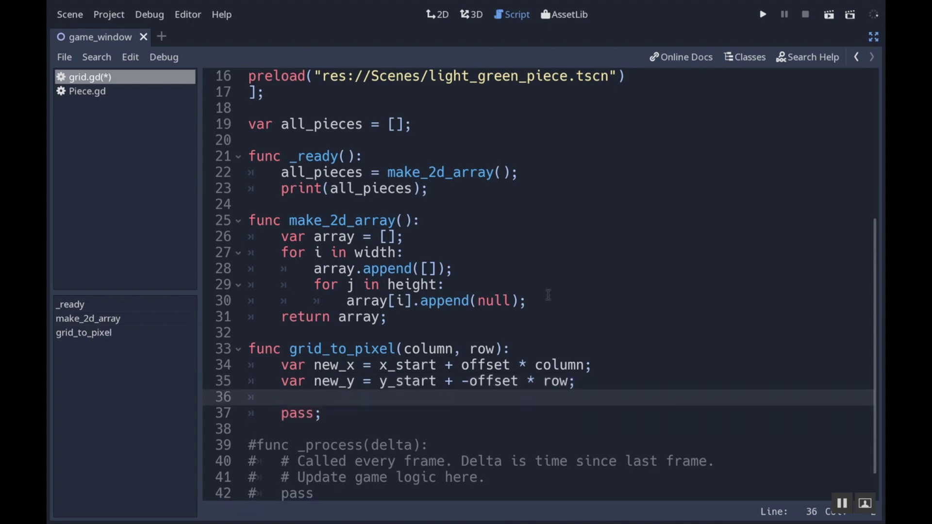
{"action": "type", "text": "retru"}
{"action": "key", "text": "BackSpace"}
{"action": "key", "text": "BackSpace"}
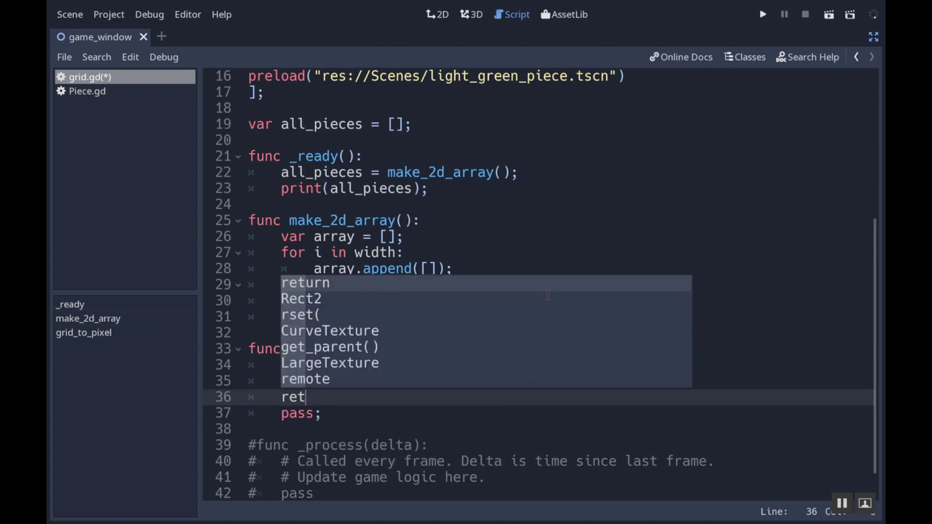
{"action": "type", "text": "ur"}
{"action": "type", "text": "ur"}
{"action": "key", "text": "BackSpace"}
{"action": "key", "text": "BackSpace"}
{"action": "key", "text": "BackSpace"}
{"action": "type", "text": "urn "}
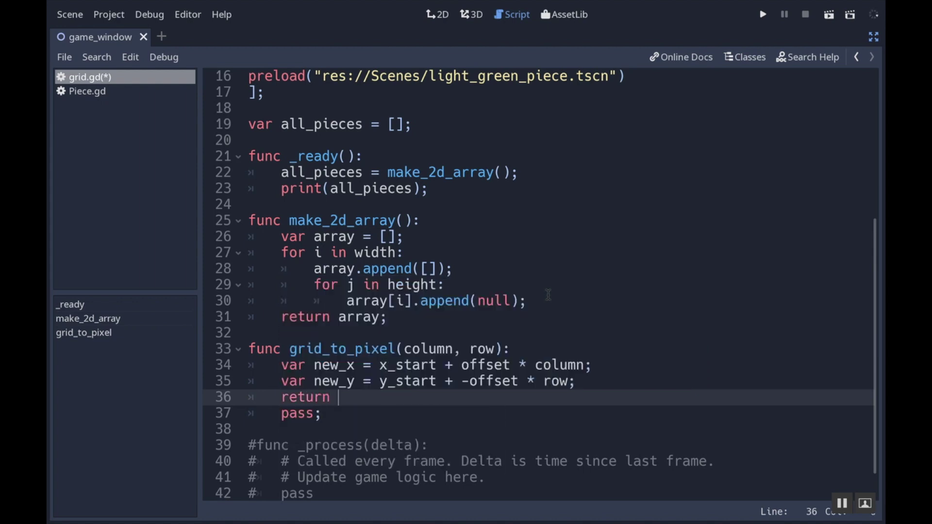
{"action": "type", "text": "Vectorw"}
{"action": "key", "text": "BackSpace"}
{"action": "type", "text": "2(new"}
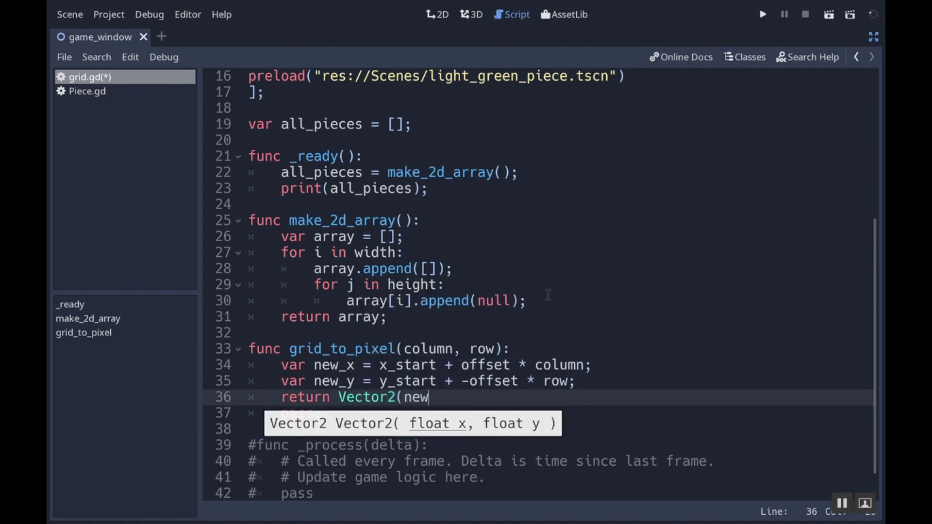
{"action": "type", "text": "_x, n"}
{"action": "type", "text": "ew_y)"}
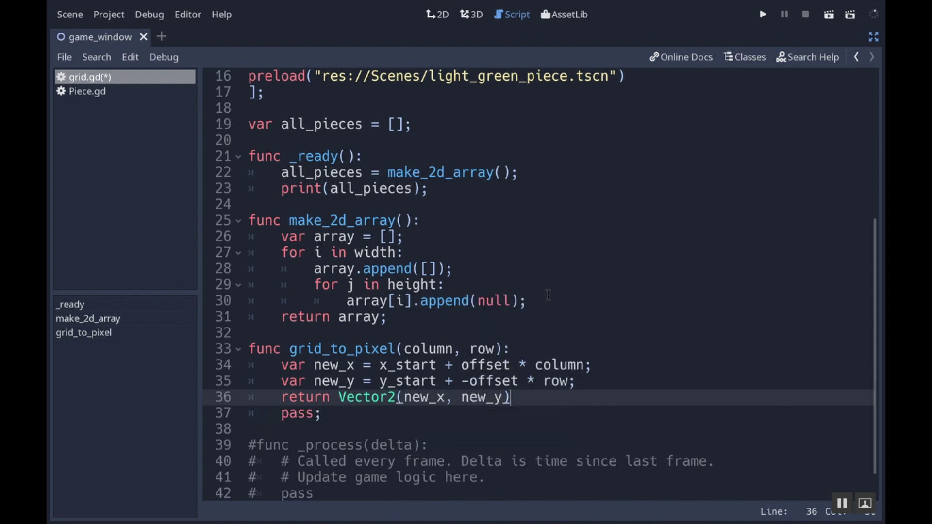
{"action": "type", "text": ";"}
Step: Delete the leftover pass; line below the return statement
{"action": "left_click", "coordinate": [329, 417]}
{"action": "key", "text": "BackSpace"}
{"action": "key", "text": "BackSpace"}
{"action": "key", "text": "BackSpace"}
{"action": "key", "text": "BackSpace"}
{"action": "key", "text": "BackSpace"}
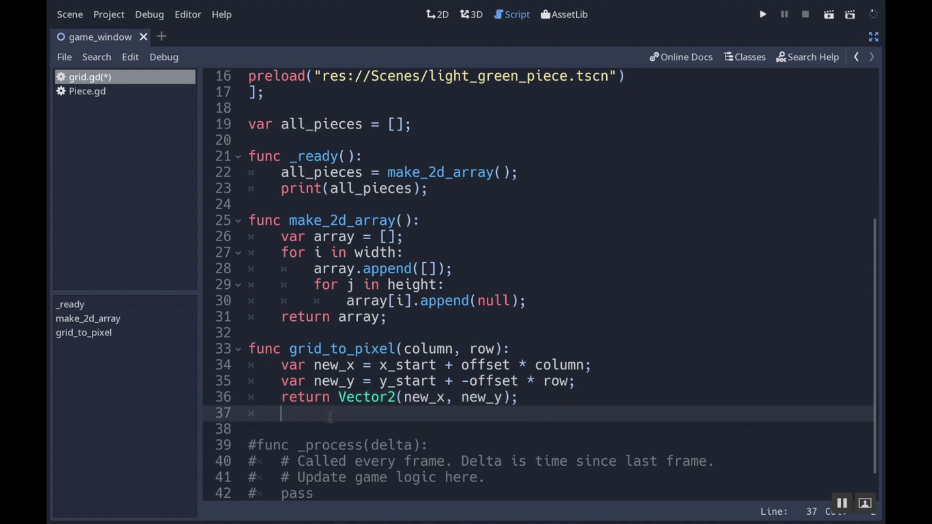
{"action": "key", "text": "BackSpace"}
{"action": "key", "text": "BackSpace"}
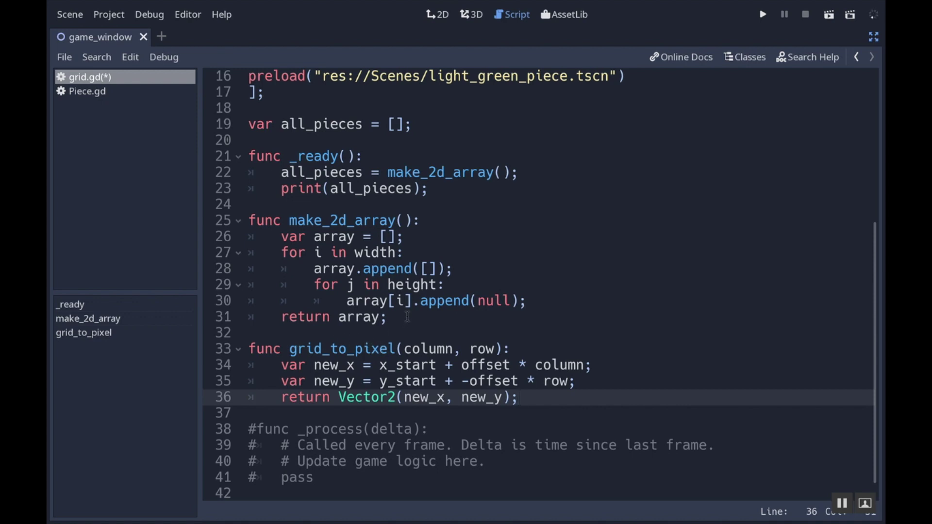
{"action": "left_click", "coordinate": [401, 321]}
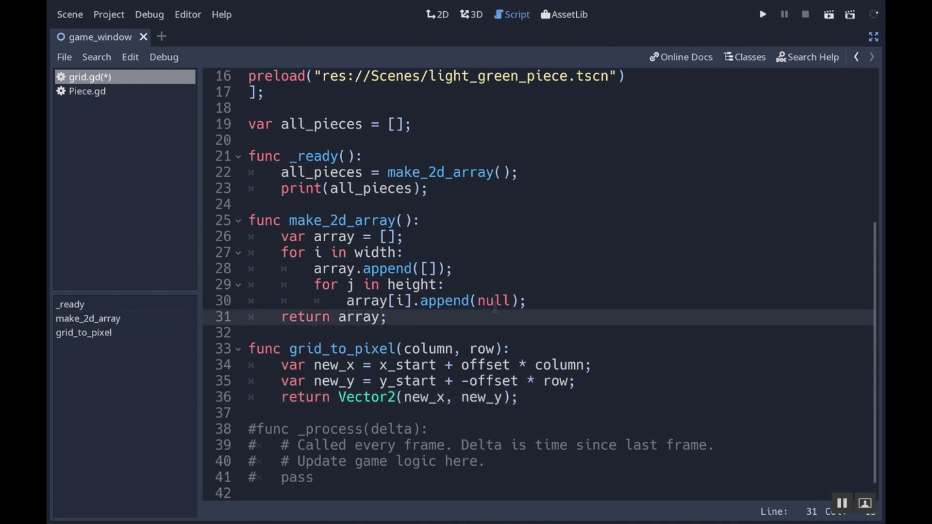
Step: Write func spawn_pieces(): with nested 'for i in width:' and 'for j in height:' loops
{"action": "key", "text": "Return"}
{"action": "key", "text": "Return"}
{"action": "key", "text": "BackSpace"}
{"action": "key", "text": "BackSpace"}
{"action": "key", "text": "BackSpace"}
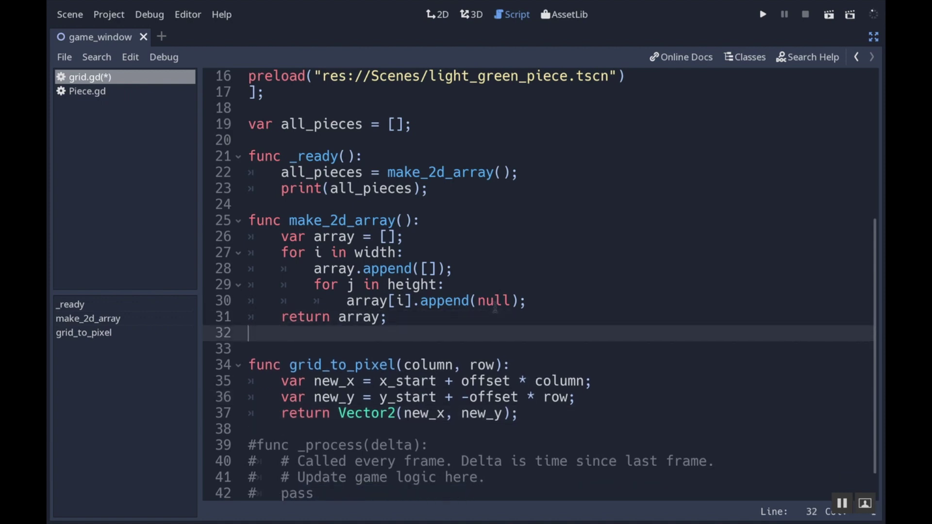
{"action": "key", "text": "Return"}
{"action": "type", "text": "fu"}
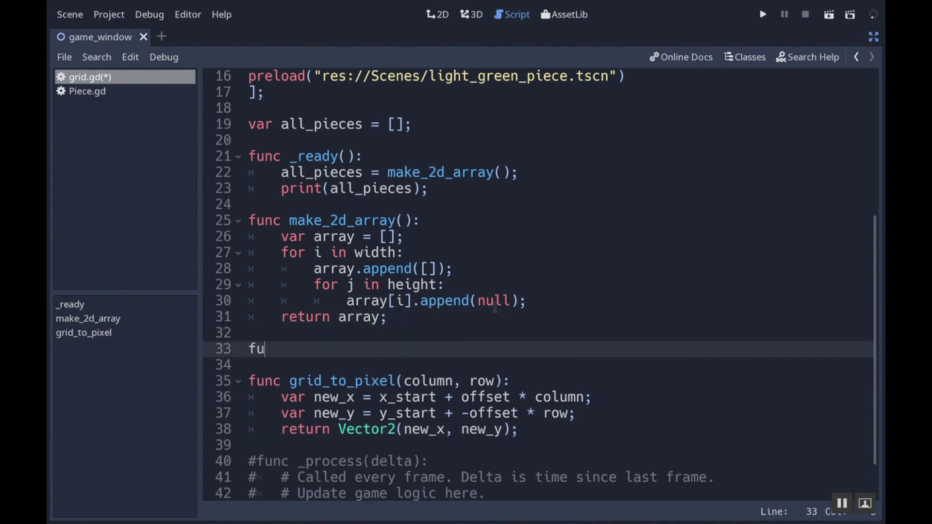
{"action": "type", "text": "nc spawn_pi"}
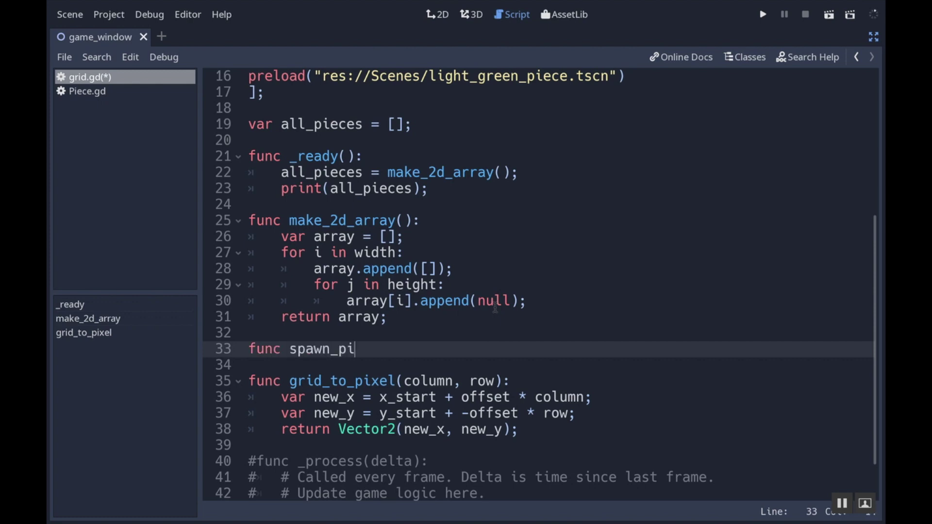
{"action": "type", "text": "eces():"}
{"action": "key", "text": "Return"}
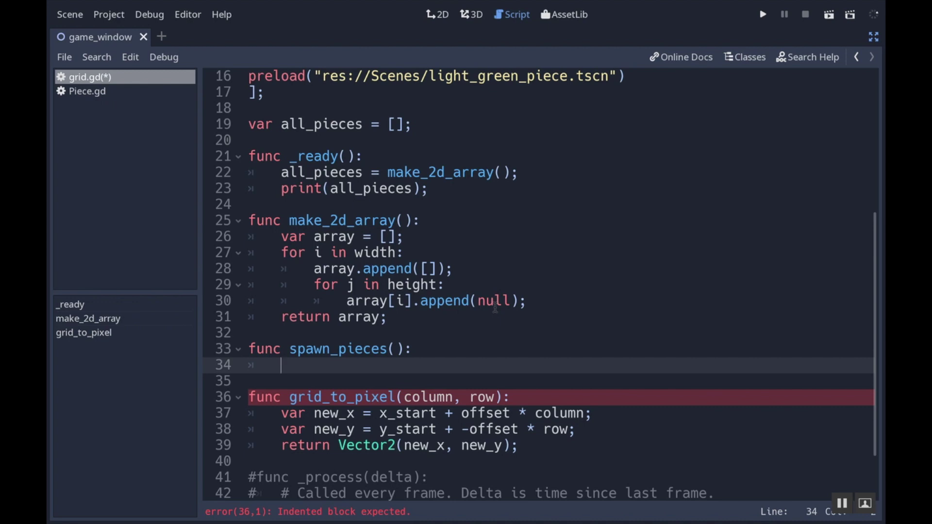
{"action": "type", "text": "for "}
{"action": "type", "text": "i in width:"}
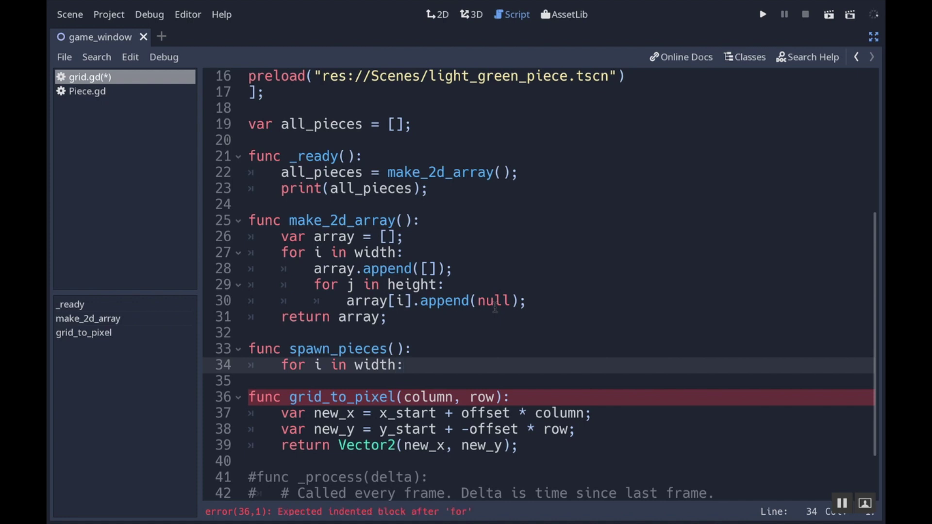
{"action": "key", "text": "Return"}
{"action": "type", "text": "for j in "}
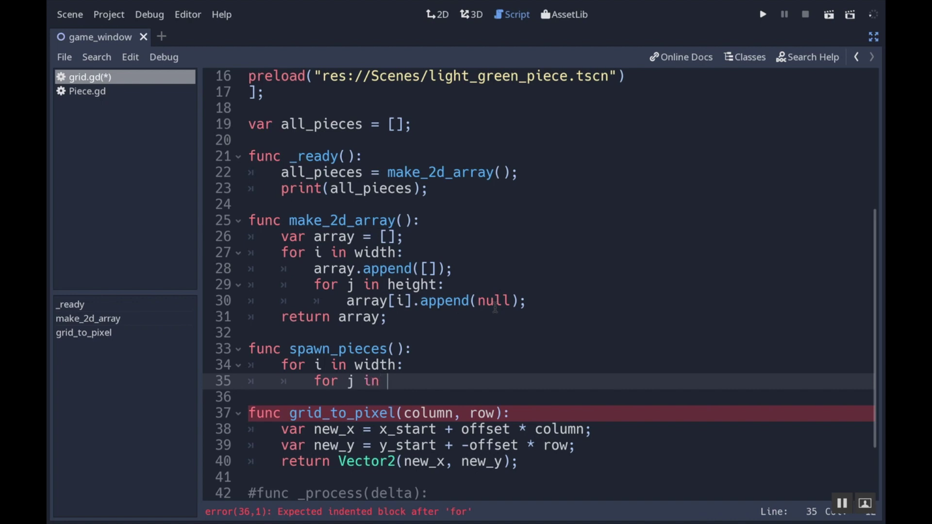
{"action": "type", "text": "height:"}
{"action": "key", "text": "Return"}
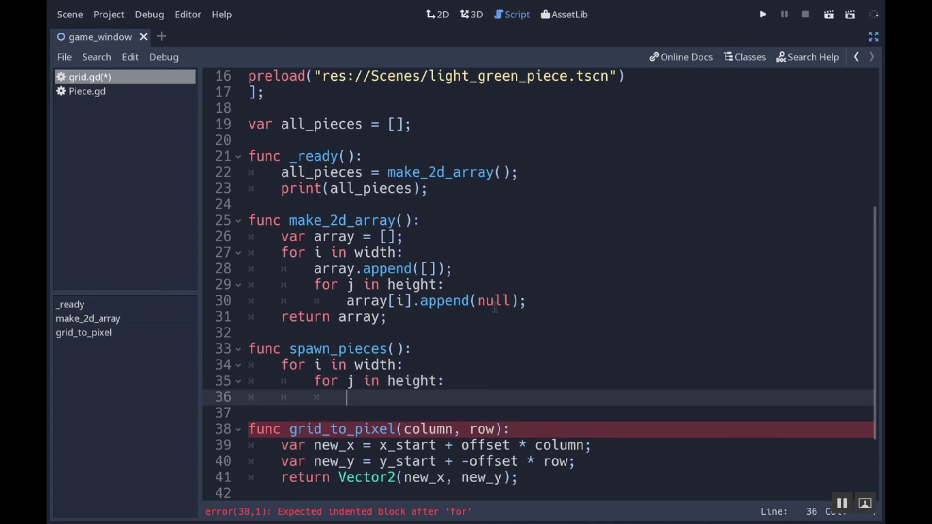
{"action": "type", "text": "#choose"}
{"action": "type", "text": " a random nu"}
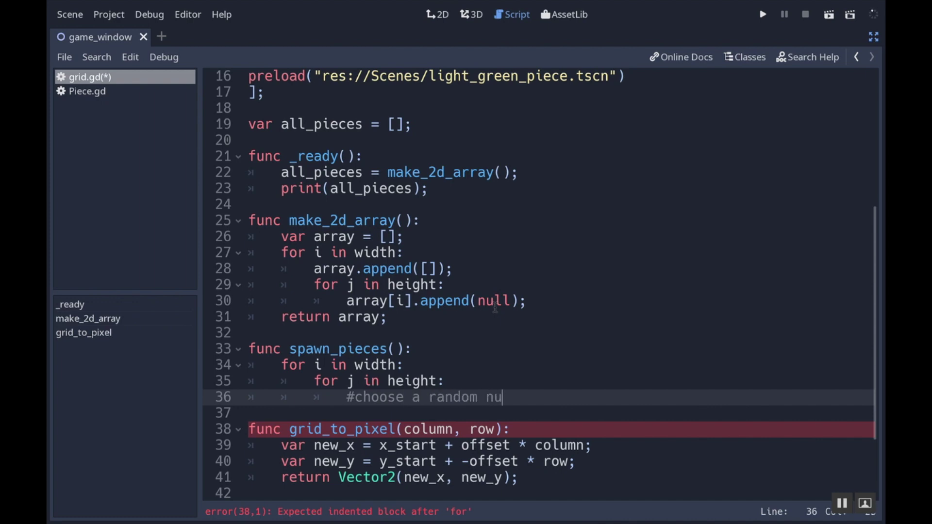
{"action": "type", "text": "mber and"}
{"action": "type", "text": " store it"}
Step: Add var rand = floor(rand_range(0, possible_pieces.size())) inside the inner loop
{"action": "key", "text": "Return"}
{"action": "type", "text": "var "}
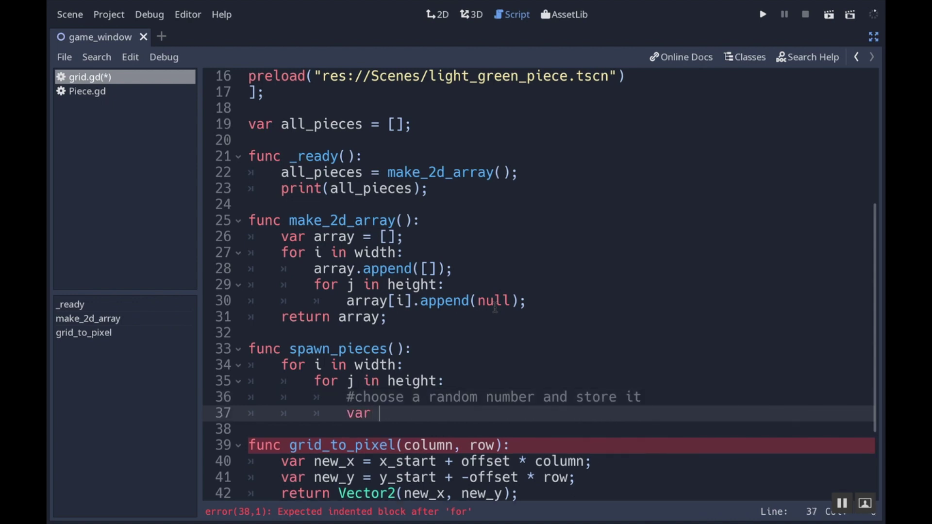
{"action": "type", "text": "rand ="}
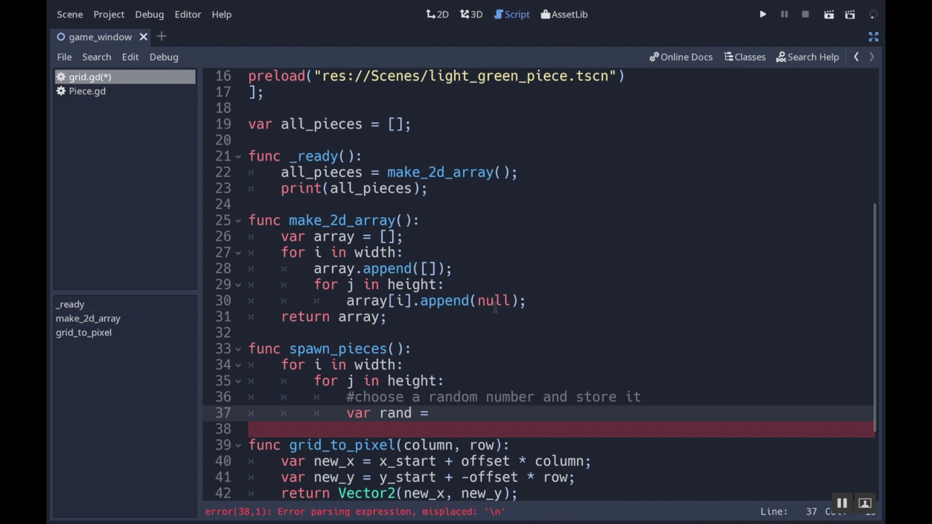
{"action": "type", "text": "flo"}
{"action": "type", "text": "or"}
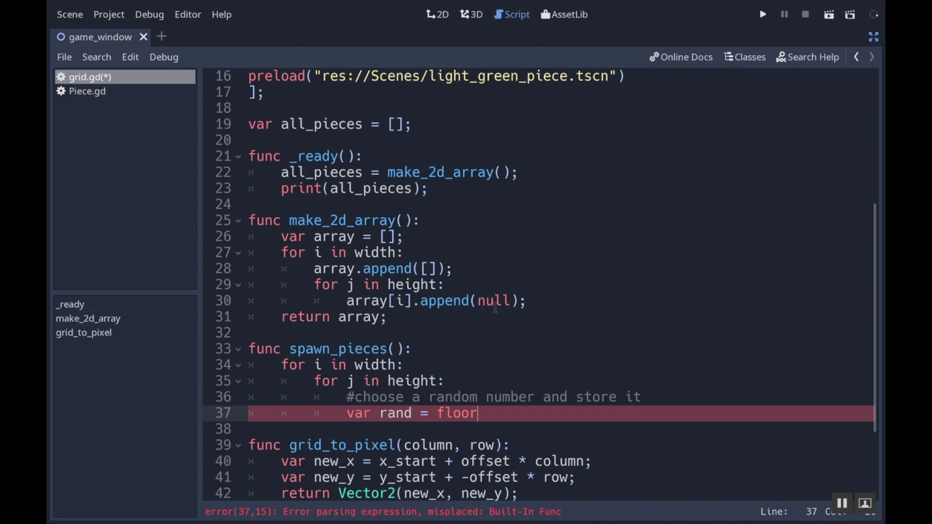
{"action": "type", "text": "(rand"}
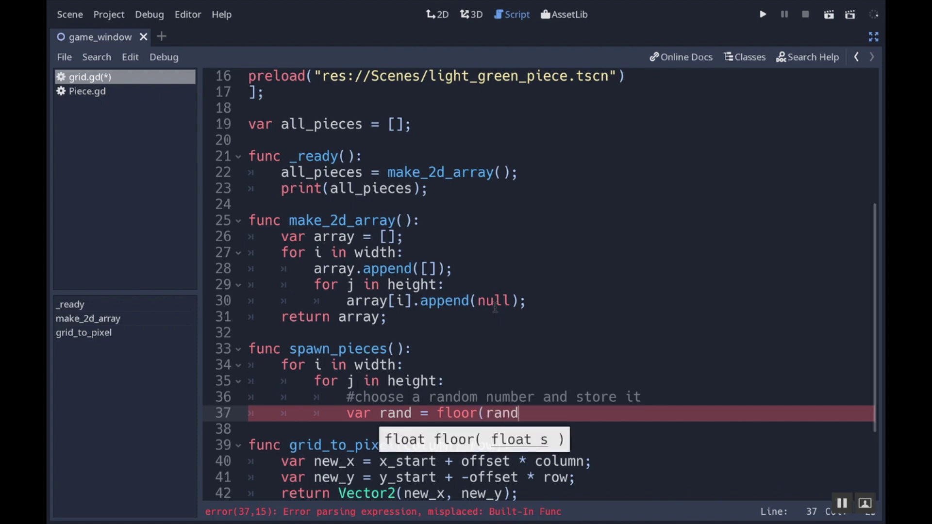
{"action": "type", "text": "_range"}
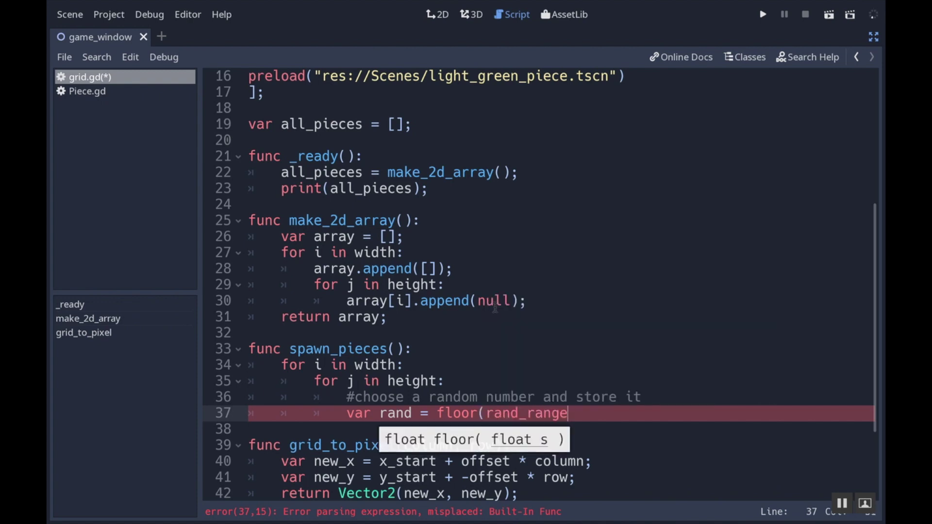
{"action": "type", "text": "(0,"}
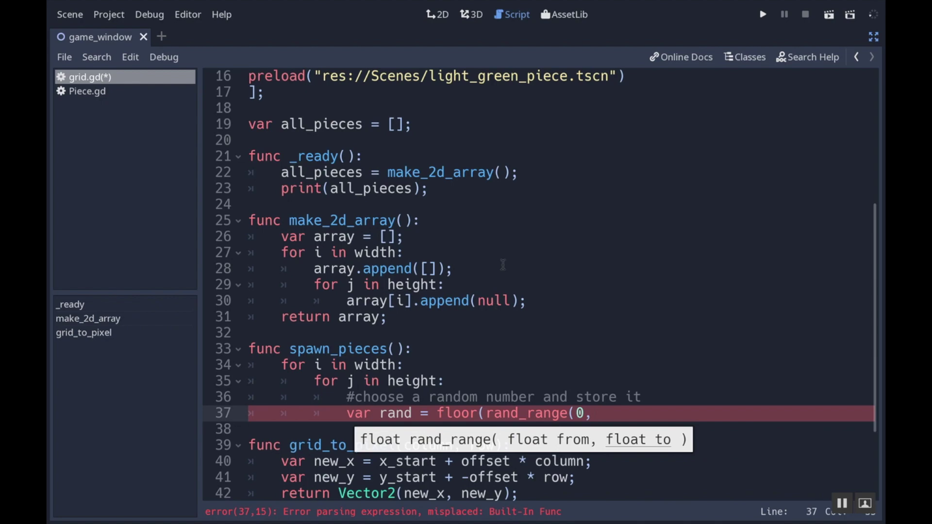
{"action": "scroll", "coordinate": [350, 139], "scroll_direction": "up", "scroll_amount": 3}
{"action": "scroll", "coordinate": [350, 138], "scroll_direction": "up", "scroll_amount": 4}
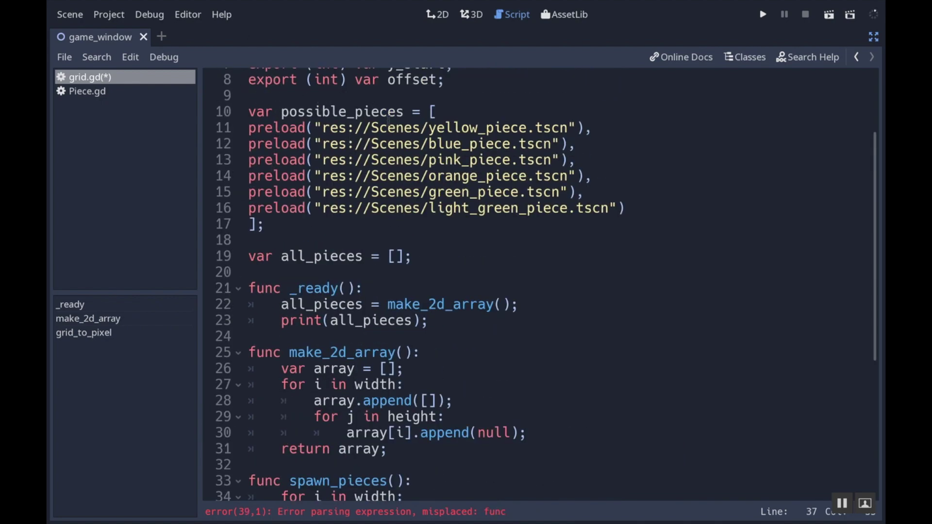
{"action": "scroll", "coordinate": [481, 259], "scroll_direction": "down", "scroll_amount": 1}
{"action": "scroll", "coordinate": [480, 251], "scroll_direction": "down", "scroll_amount": 6}
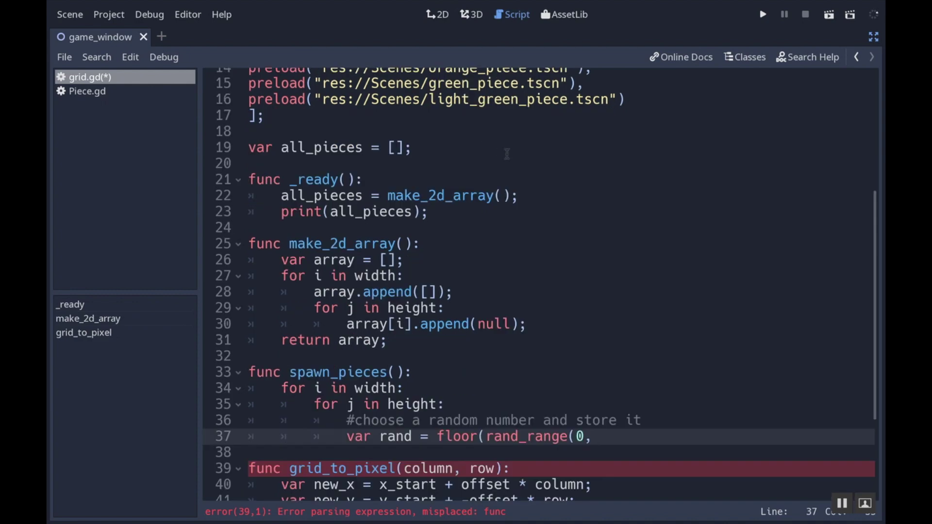
{"action": "type", "text": " possibl"}
{"action": "type", "text": "e_pieces.s"}
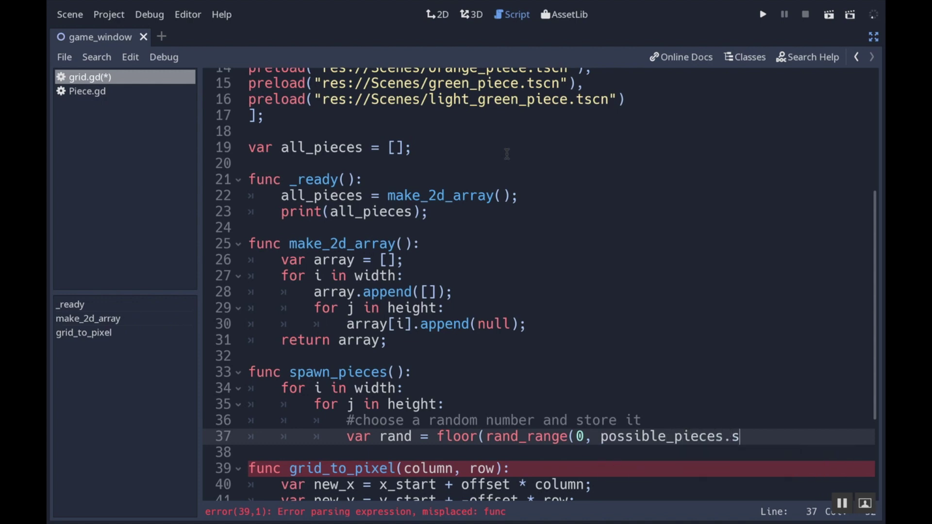
{"action": "type", "text": "ize()"}
{"action": "type", "text": "));"}
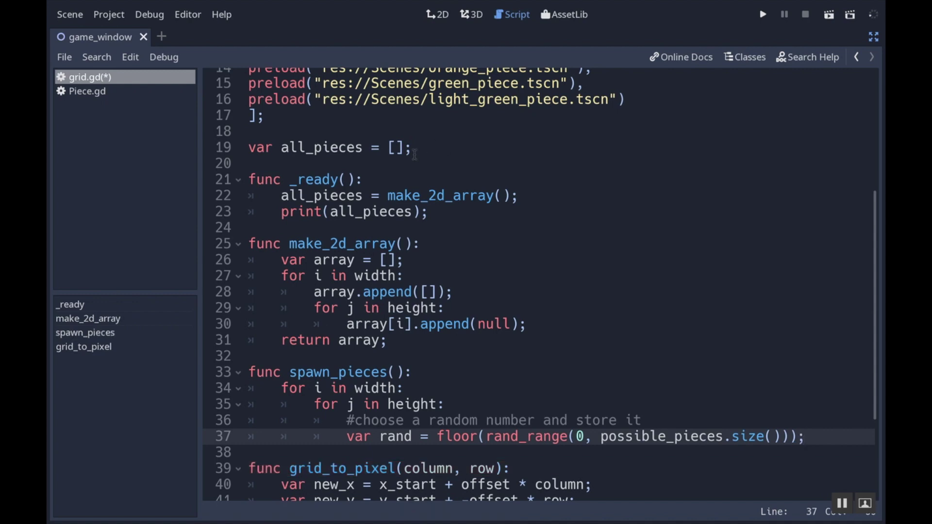
{"action": "key", "text": "Return"}
{"action": "type", "text": "# "}
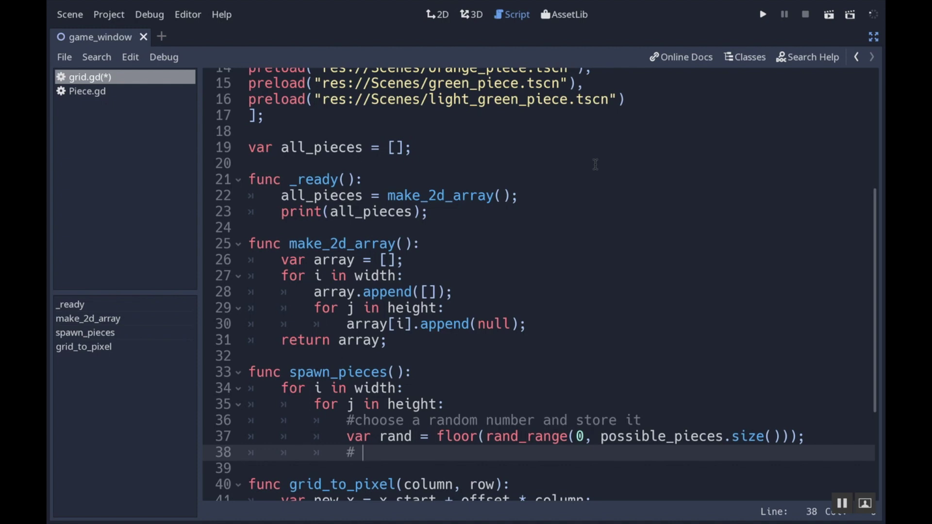
{"action": "type", "text": "Instance that "}
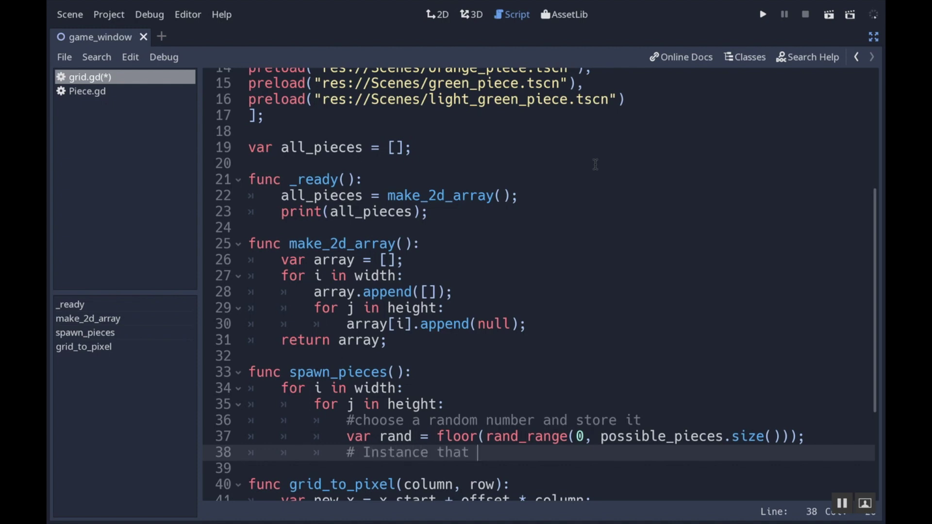
{"action": "type", "text": "piece from the"}
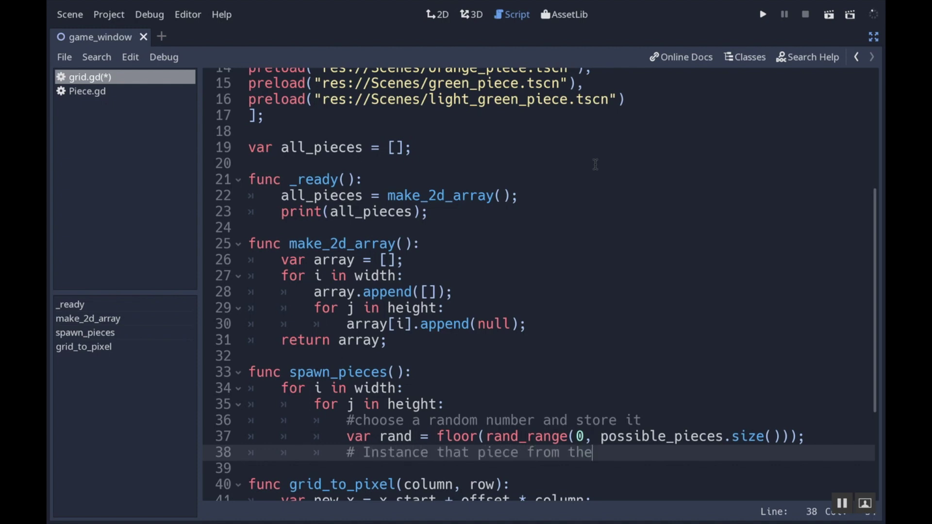
{"action": "type", "text": " array"}
Step: Add piece = possible_pieces[rand].instance(), add_child(piece), and piece.position = grid_to_pixel(i, j)
{"action": "key", "text": "Return"}
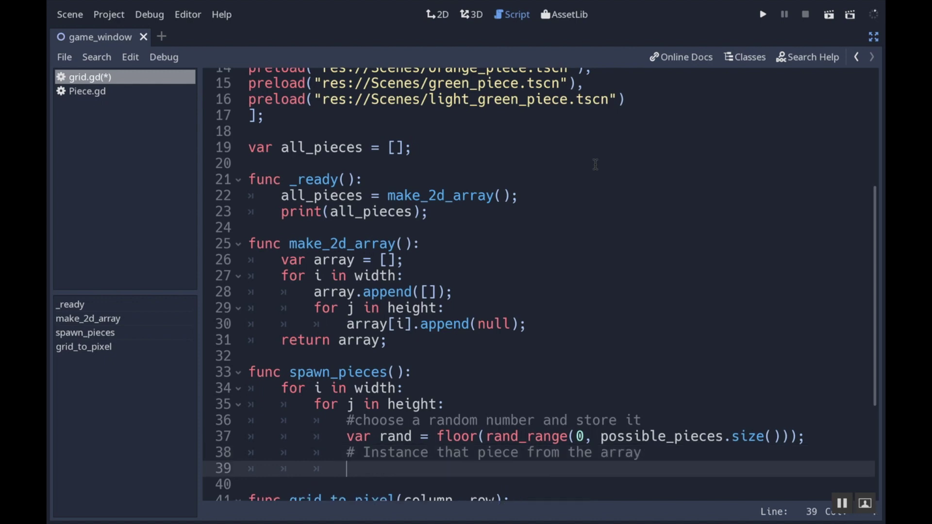
{"action": "type", "text": "var "}
{"action": "type", "text": "piece = "}
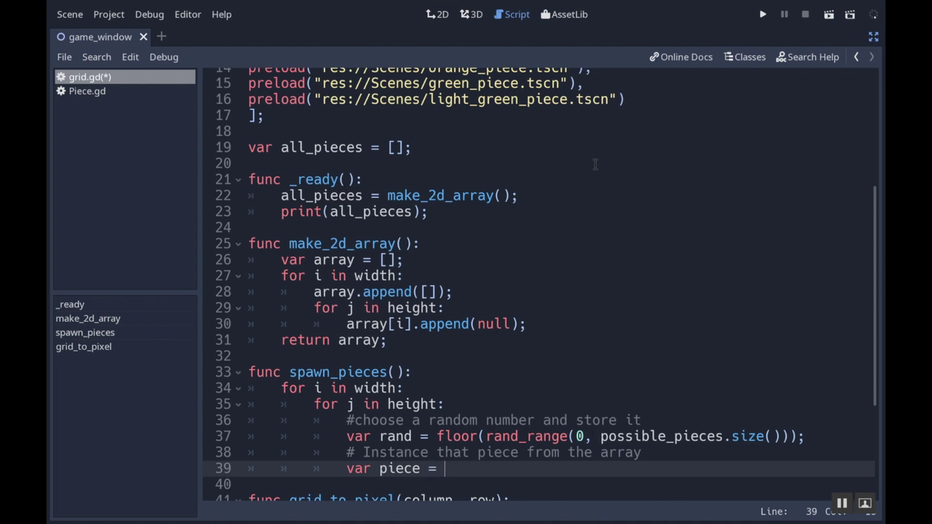
{"action": "type", "text": "possible_pi"}
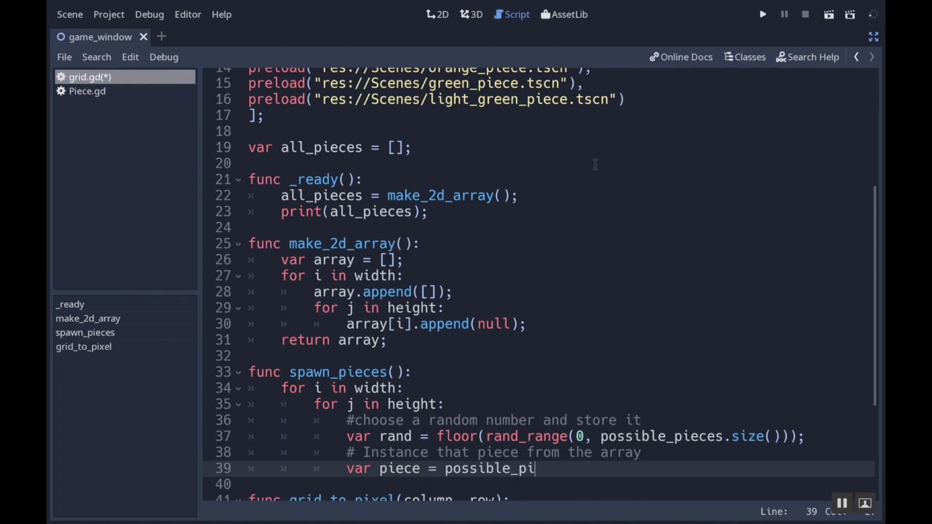
{"action": "type", "text": "eces["}
{"action": "type", "text": "rand]"}
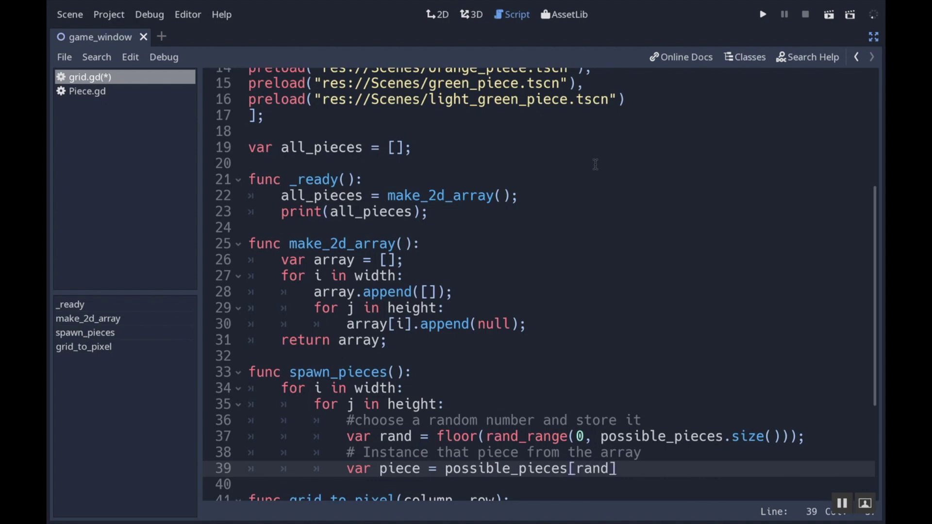
{"action": "type", "text": ".instance()"}
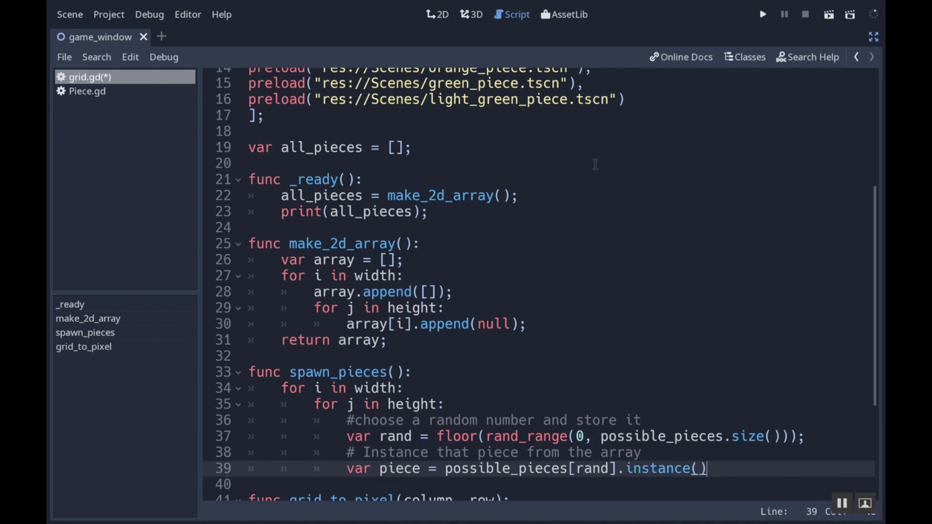
{"action": "type", "text": ";"}
{"action": "key", "text": "Return"}
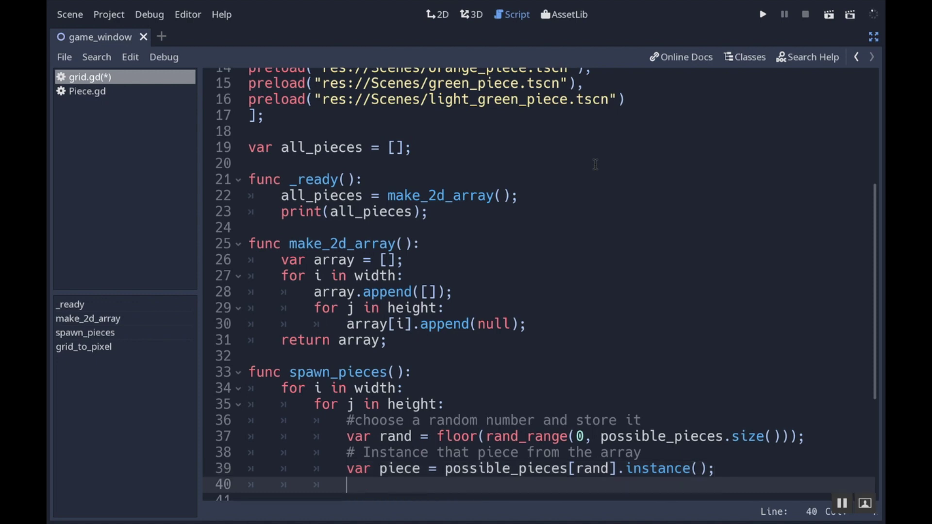
{"action": "scroll", "coordinate": [655, 182], "scroll_direction": "down", "scroll_amount": 3}
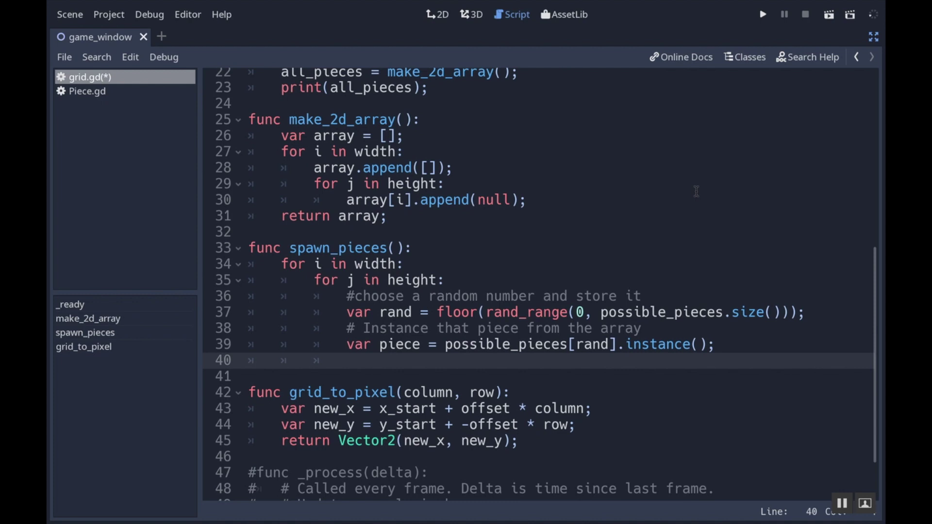
{"action": "type", "text": "add"}
{"action": "type", "text": "_child(p"}
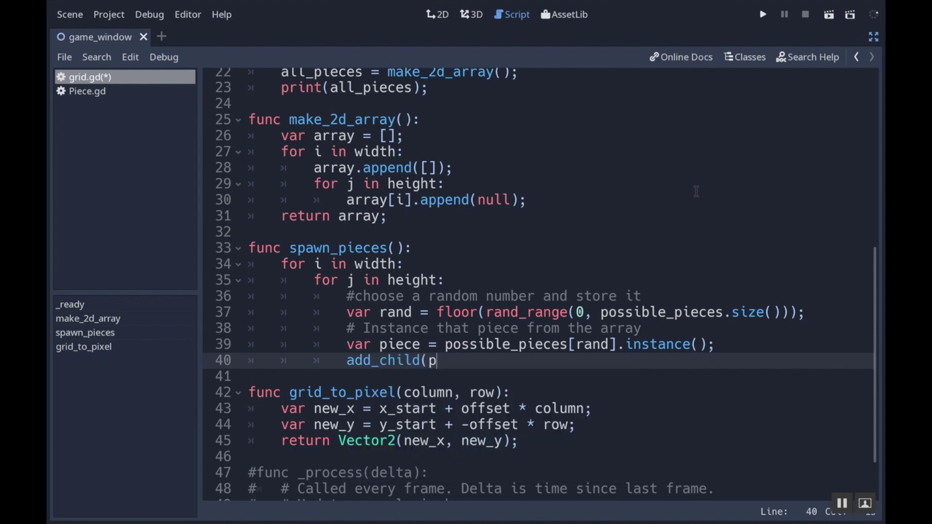
{"action": "type", "text": "iece);"}
{"action": "key", "text": "Return"}
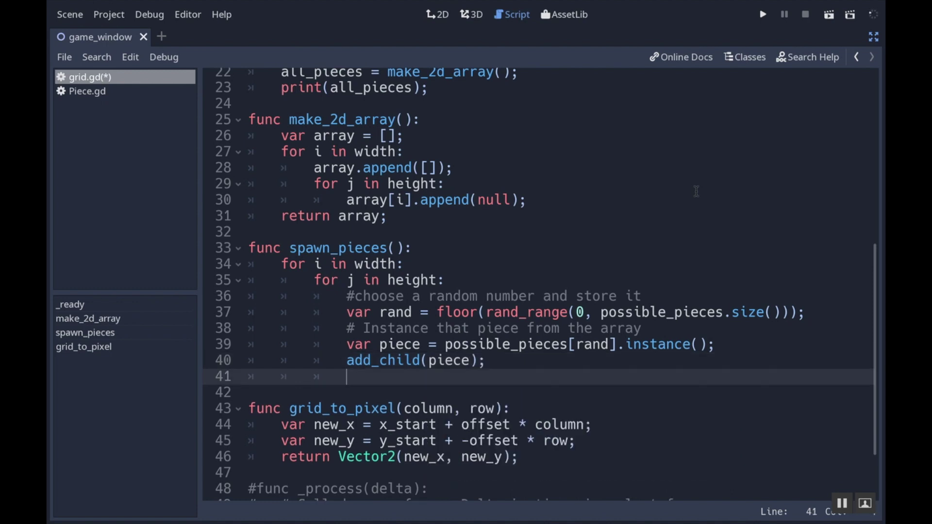
{"action": "type", "text": "piec"}
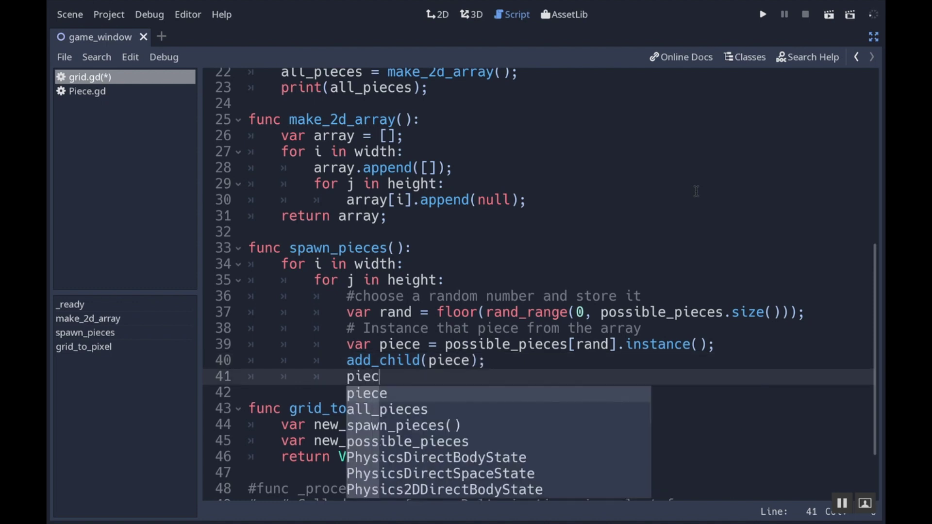
{"action": "type", "text": "e.o"}
{"action": "key", "text": "BackSpace"}
{"action": "type", "text": "pos"}
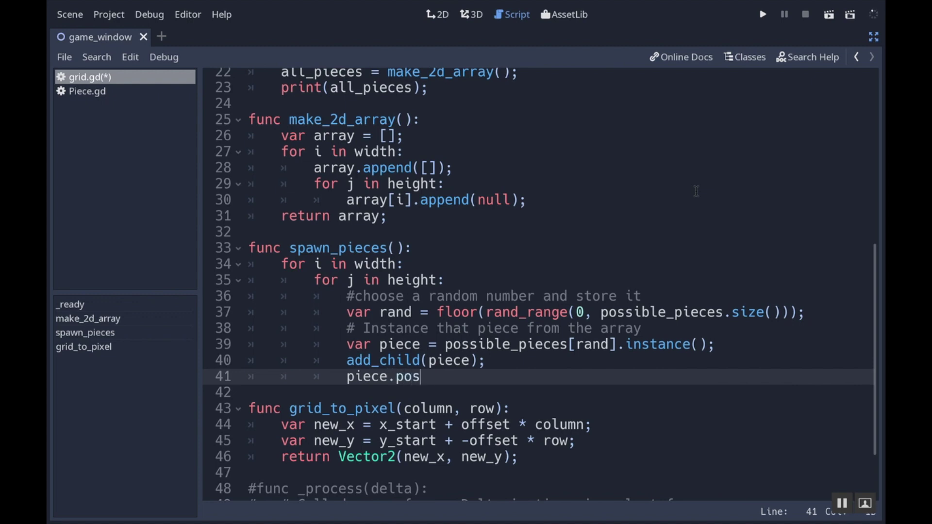
{"action": "type", "text": "ition = "}
{"action": "type", "text": "grid_to"}
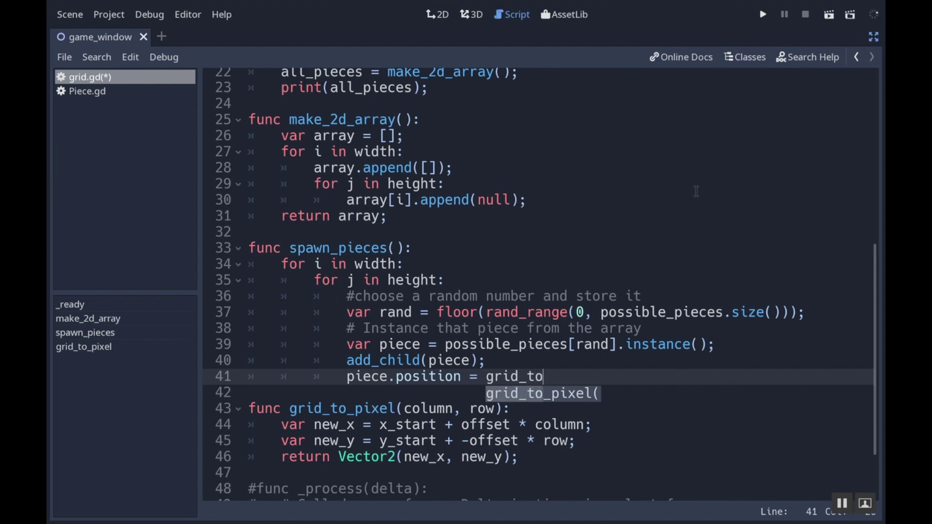
{"action": "type", "text": "_pixel("}
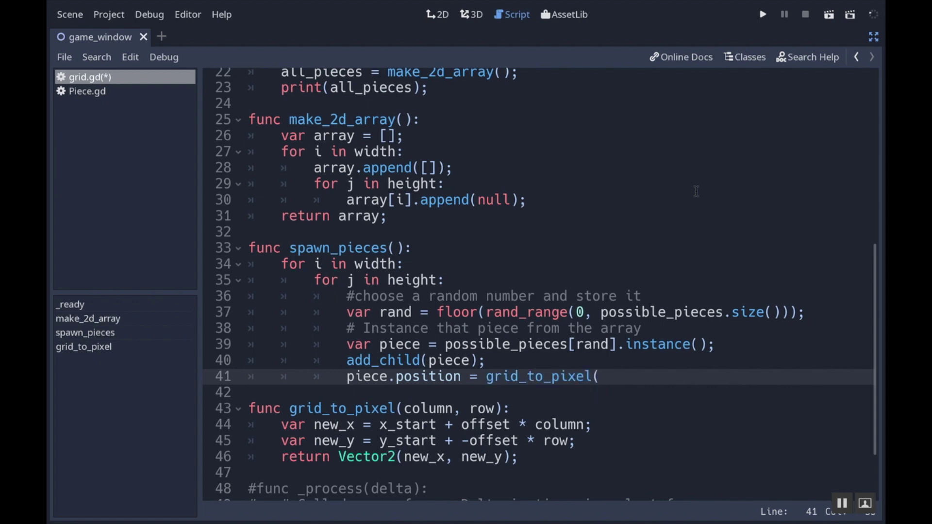
{"action": "type", "text": "i, "}
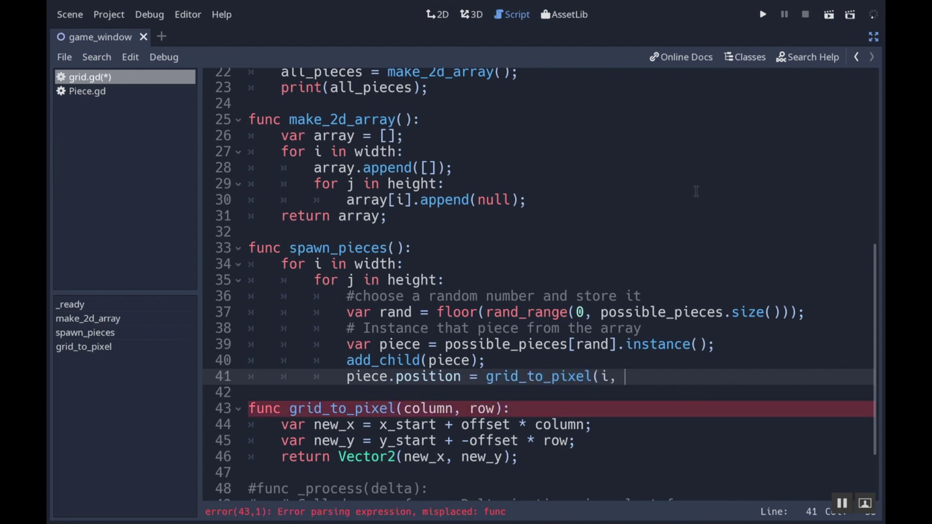
{"action": "type", "text": "j);"}
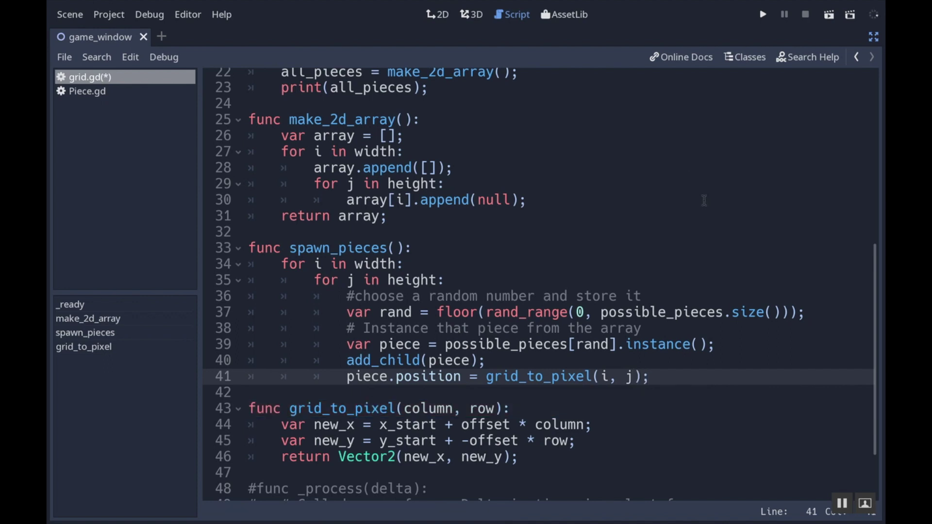
{"action": "left_click", "coordinate": [71, 14]}
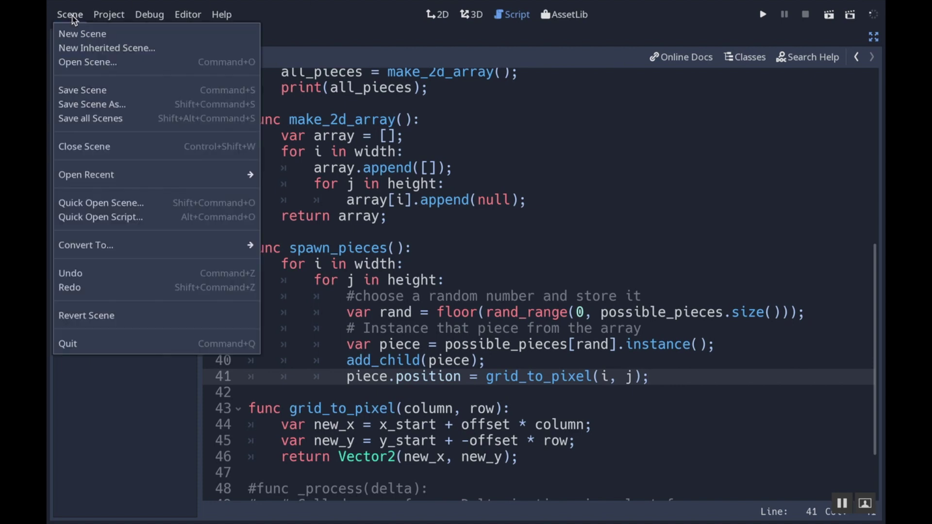
{"action": "left_click", "coordinate": [82, 91]}
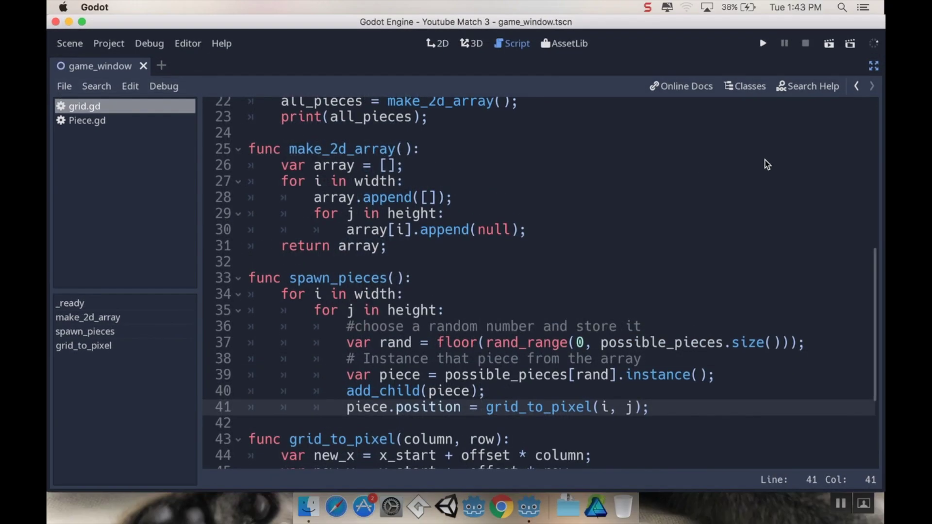
{"action": "left_click", "coordinate": [762, 43]}
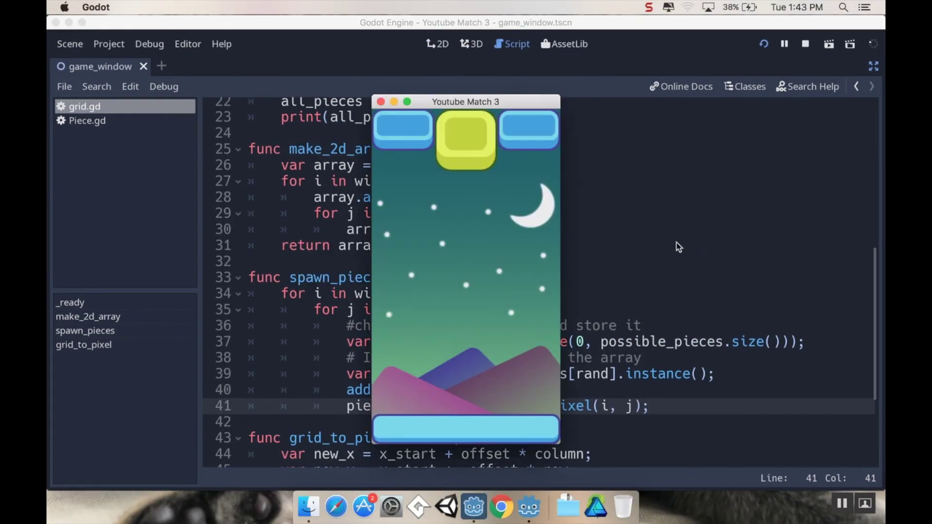
{"action": "left_click", "coordinate": [380, 102]}
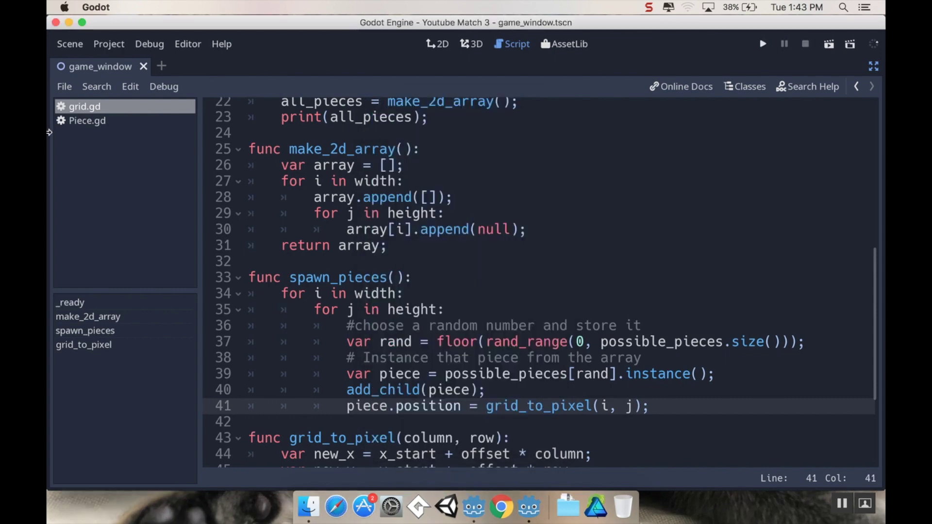
{"action": "left_click", "coordinate": [873, 68]}
Step: Open green_piece.tscn from the Scenes folder in its own tab
{"action": "left_click", "coordinate": [774, 177]}
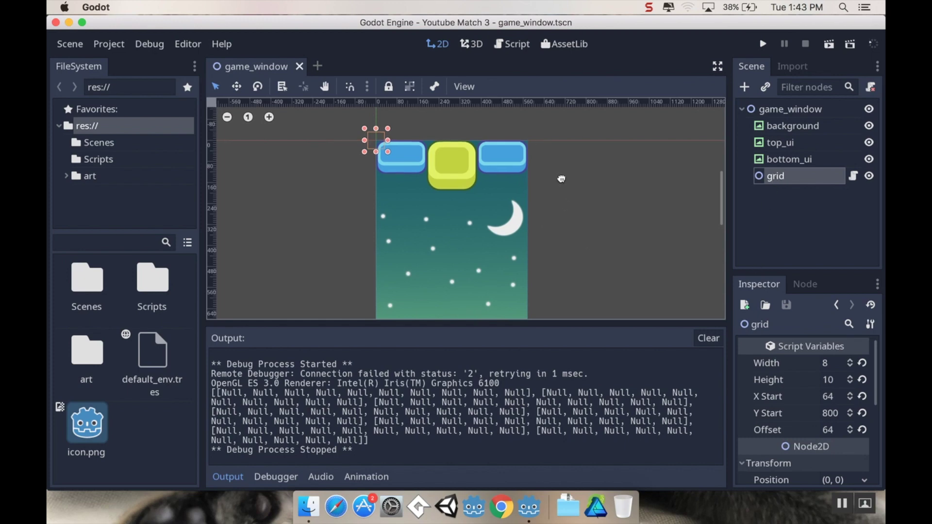
{"action": "mouse_move", "coordinate": [570, 232]}
{"action": "middle_mouse_down"}
{"action": "mouse_move", "coordinate": [561, 179]}
{"action": "mouse_move", "coordinate": [566, 207]}
{"action": "middle_mouse_up"}
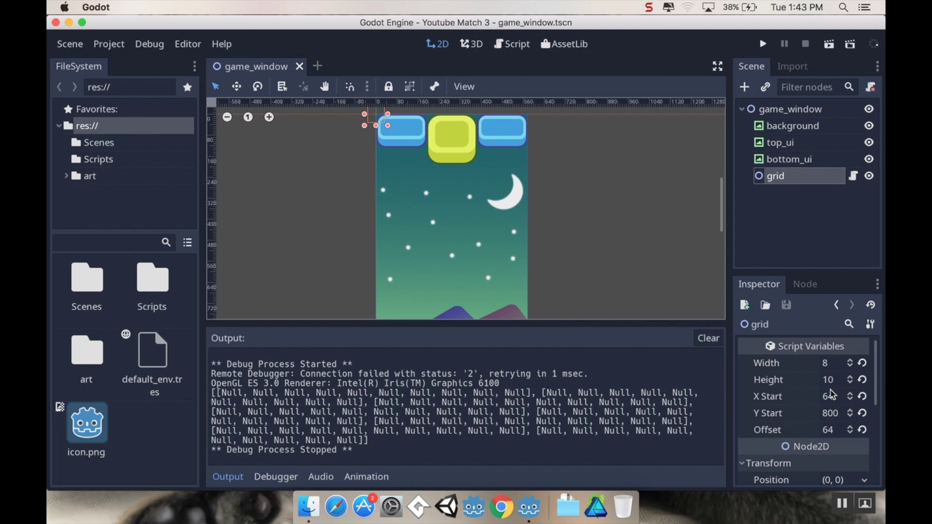
{"action": "double_click", "coordinate": [97, 295]}
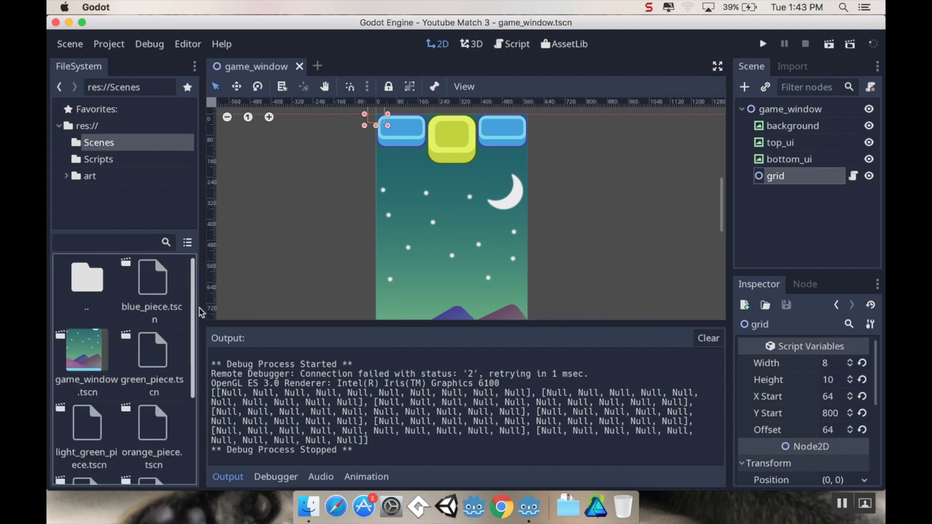
{"action": "scroll", "coordinate": [172, 291], "scroll_direction": "down", "scroll_amount": 2}
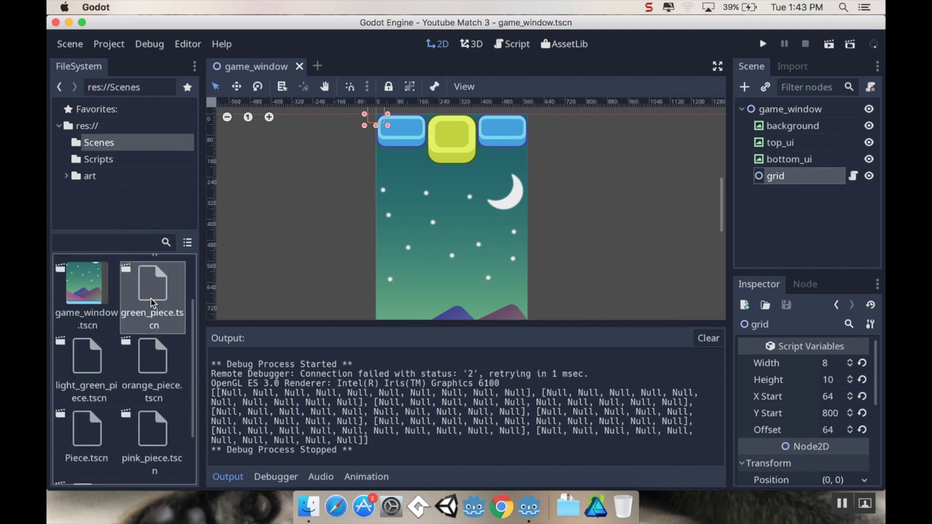
{"action": "double_click", "coordinate": [152, 300]}
Step: Return to game_window and reopen grid.gd in the full-screen script editor
{"action": "left_click", "coordinate": [257, 67]}
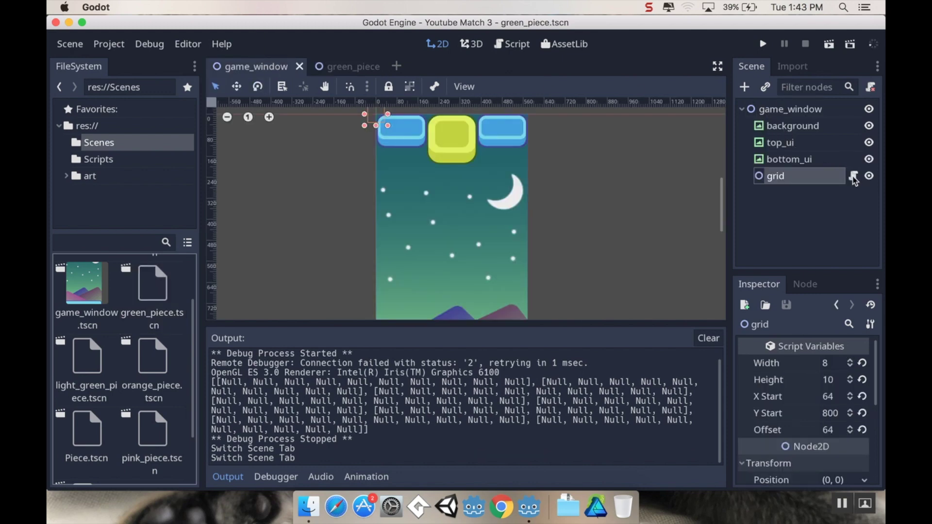
{"action": "left_click", "coordinate": [853, 176]}
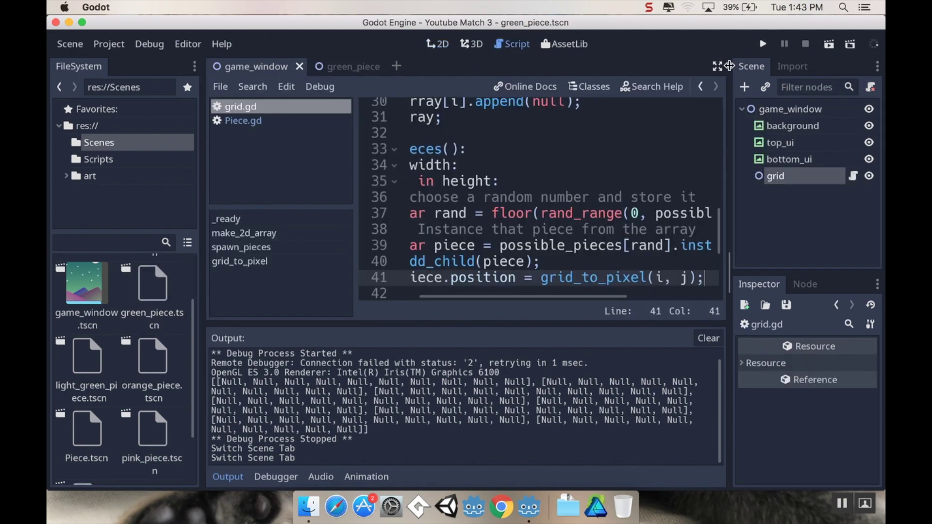
{"action": "left_click", "coordinate": [717, 67]}
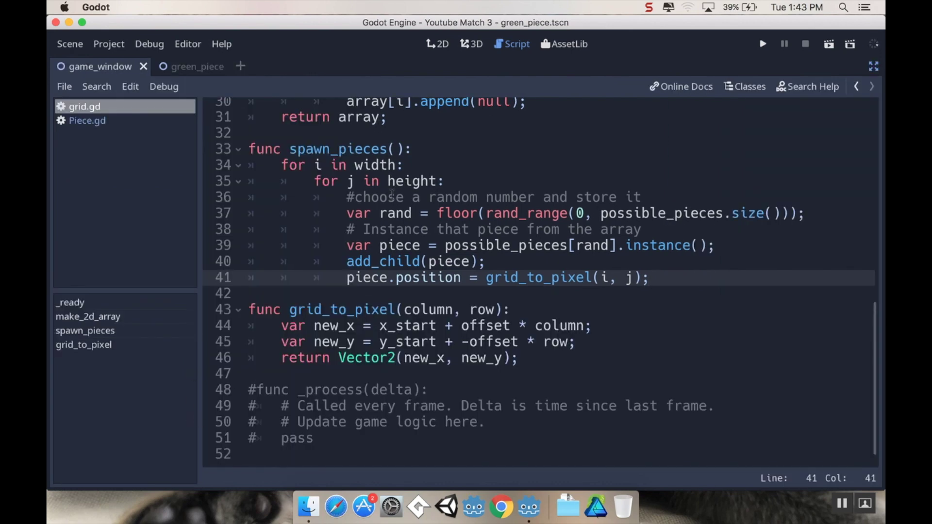
{"action": "scroll", "coordinate": [445, 235], "scroll_direction": "up", "scroll_amount": 10}
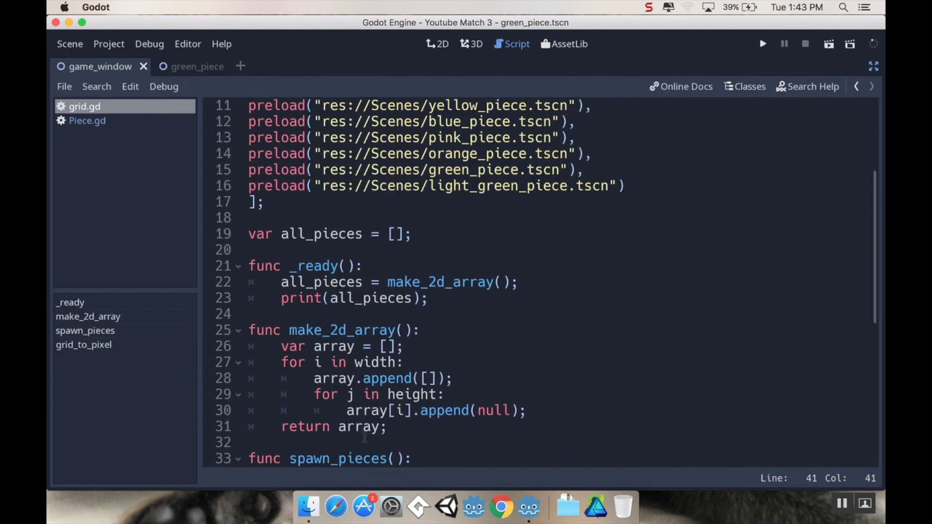
{"action": "scroll", "coordinate": [393, 342], "scroll_direction": "down", "scroll_amount": 2}
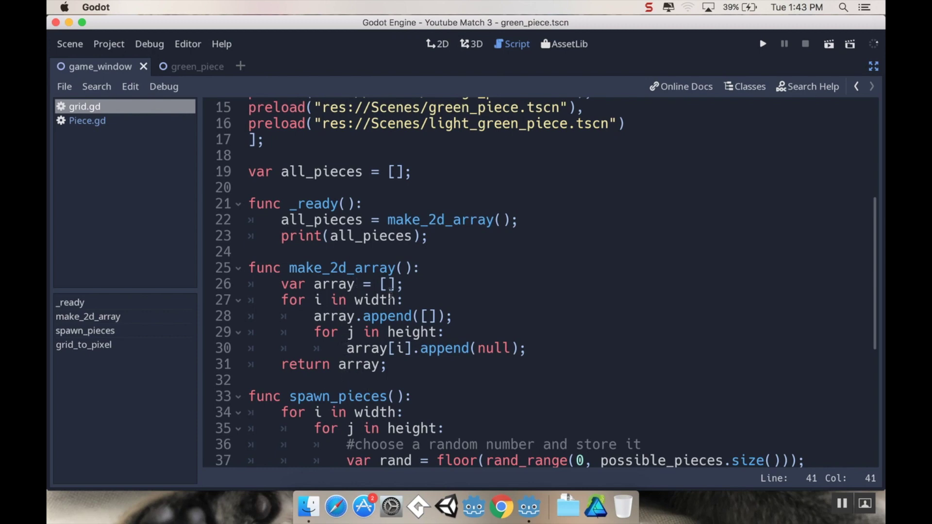
Step: Replace print(all_pieces) on line 23 of _ready with spawn_pieces()
{"action": "left_click", "coordinate": [429, 238]}
{"action": "key", "text": "BackSpace"}
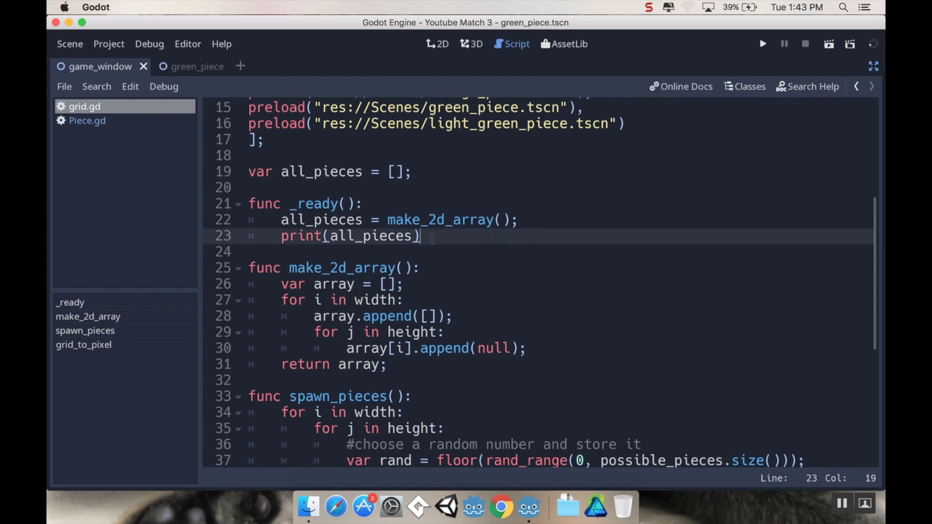
{"action": "key", "text": "BackSpace"}
{"action": "key", "text": "BackSpace"}
{"action": "key", "text": "BackSpace"}
{"action": "key", "text": "BackSpace"}
{"action": "key", "text": "BackSpace"}
{"action": "key", "text": "BackSpace"}
{"action": "key", "text": "BackSpace"}
{"action": "key", "text": "BackSpace"}
{"action": "key", "text": "BackSpace"}
{"action": "key", "text": "BackSpace"}
{"action": "key", "text": "BackSpace"}
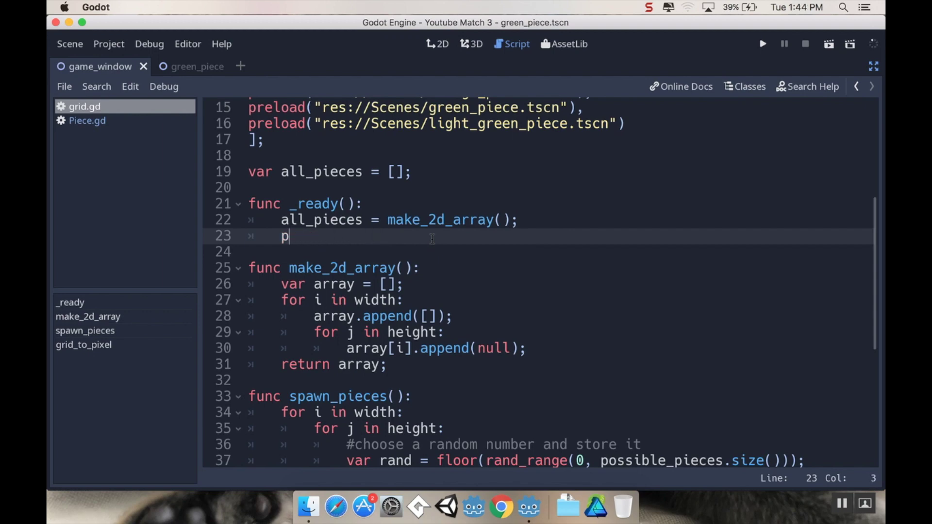
{"action": "key", "text": "BackSpace"}
{"action": "type", "text": "spawn_pi"}
{"action": "key", "text": "Return"}
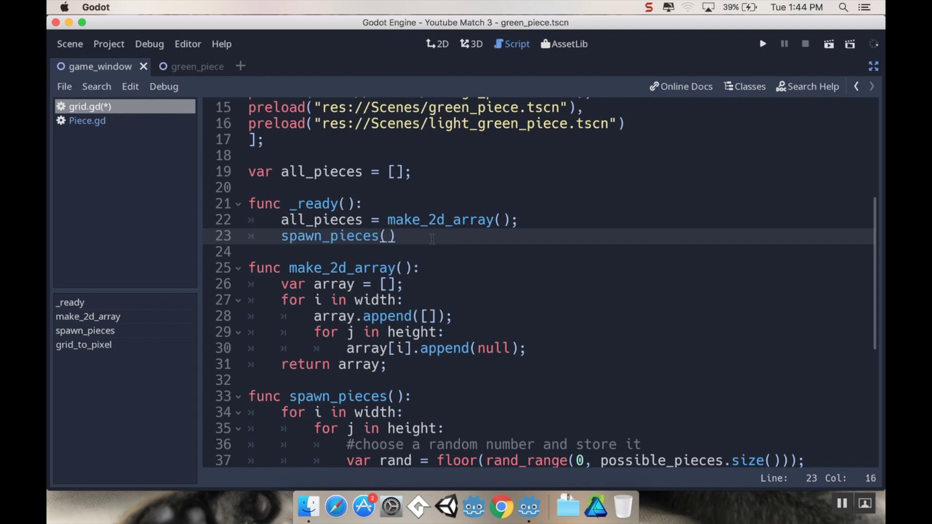
{"action": "type", "text": ";"}
Step: Save the game_window scene and run the game to see the spawned pieces
{"action": "left_click", "coordinate": [71, 43]}
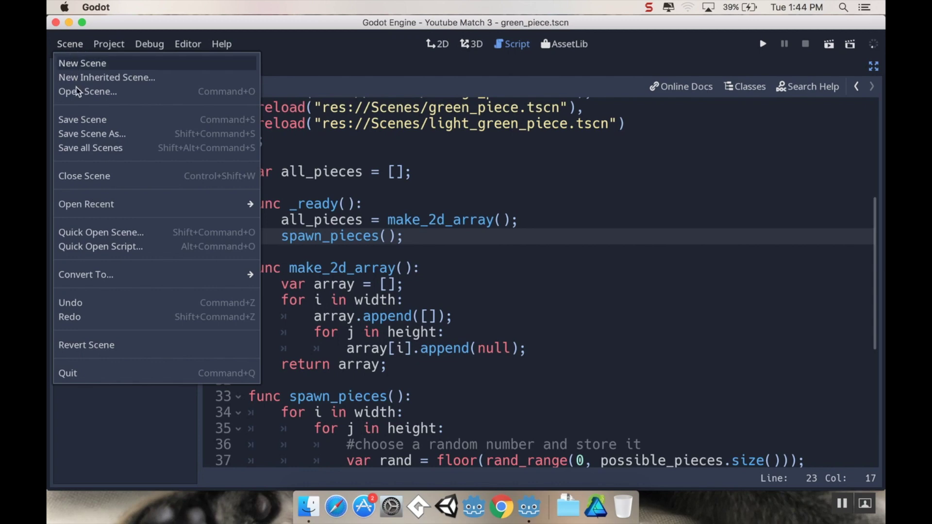
{"action": "left_click", "coordinate": [83, 120]}
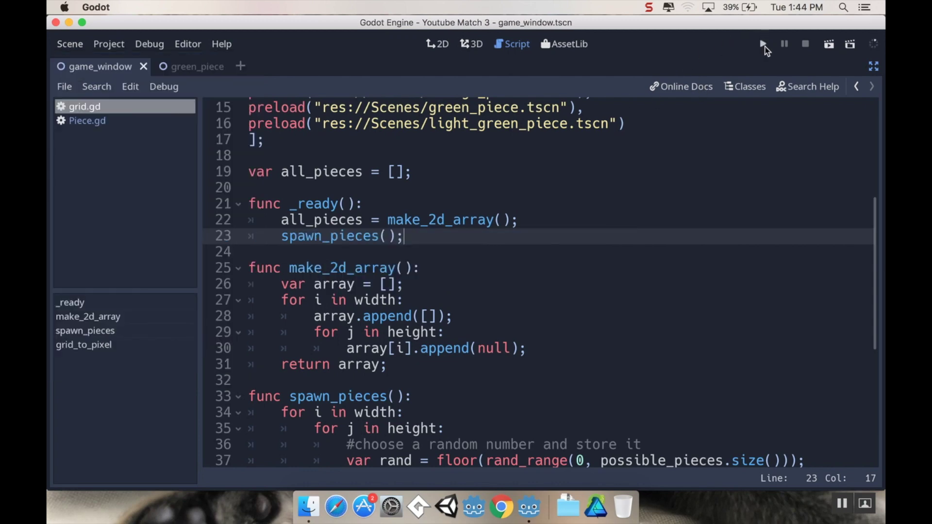
{"action": "left_click", "coordinate": [764, 44]}
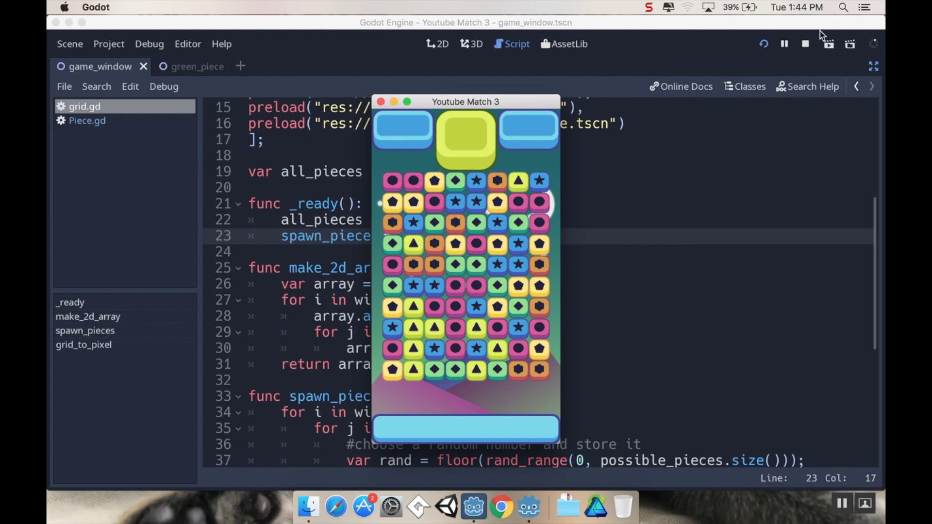
{"action": "left_click", "coordinate": [805, 43]}
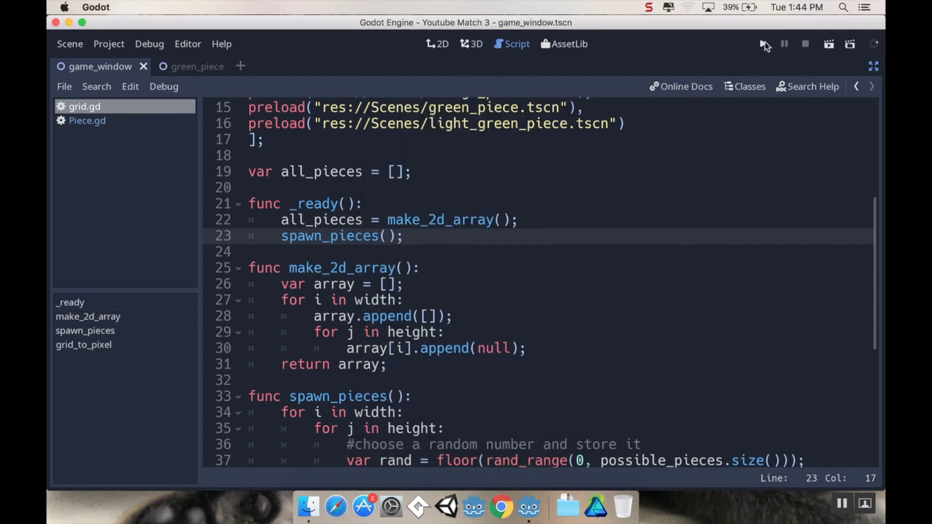
{"action": "left_click", "coordinate": [764, 44]}
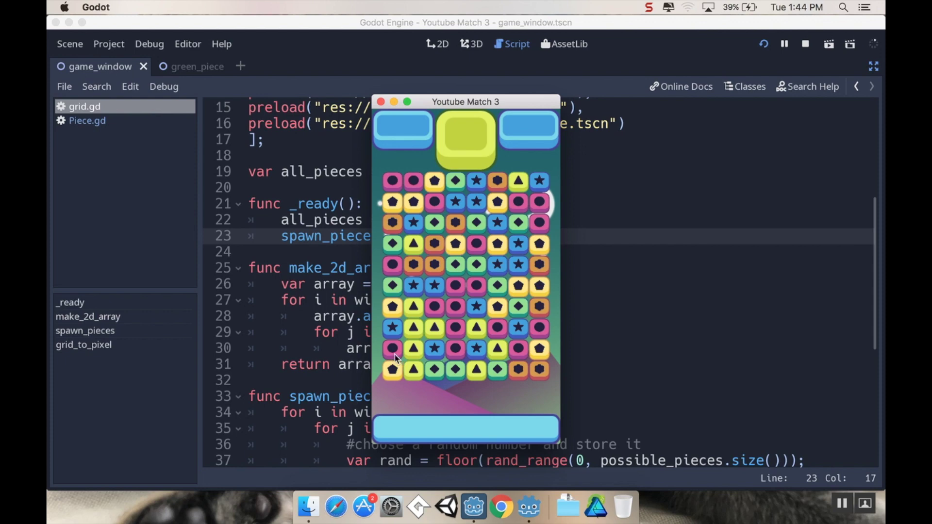
{"action": "left_click", "coordinate": [382, 102]}
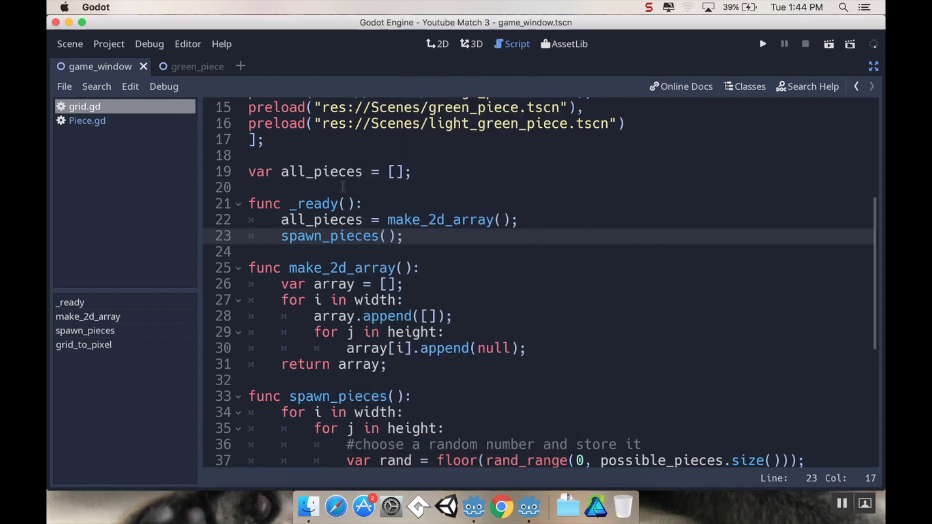
{"action": "left_click", "coordinate": [500, 206]}
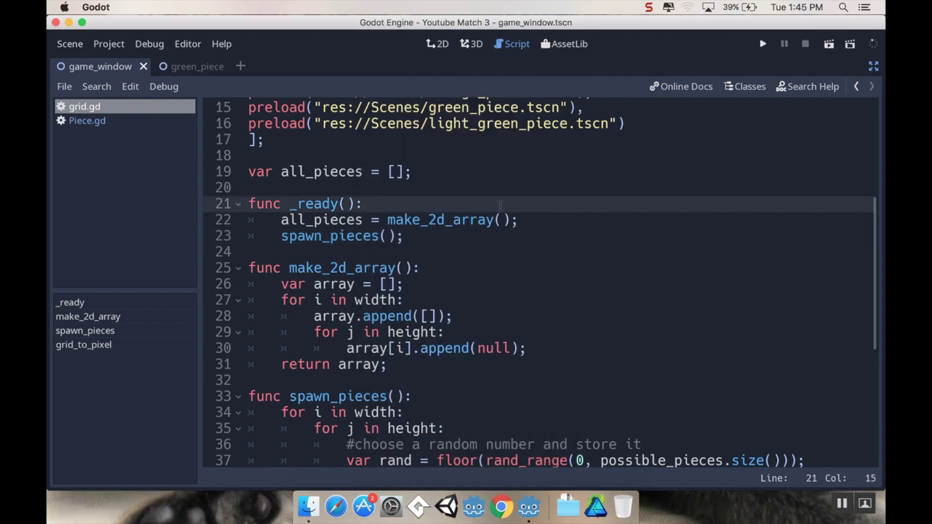
Step: Add randomize() as the first line of _ready and run the game
{"action": "key", "text": "Return"}
{"action": "type", "text": "rand"}
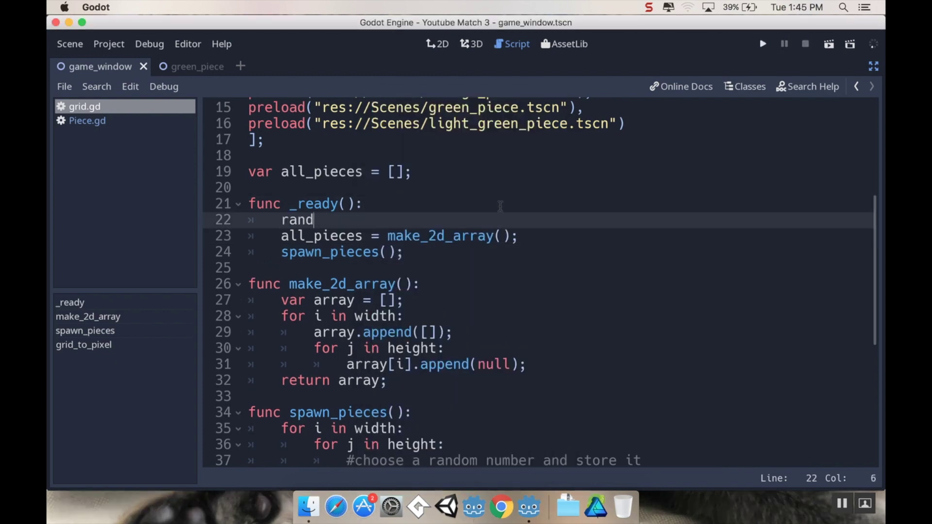
{"action": "type", "text": "omize();"}
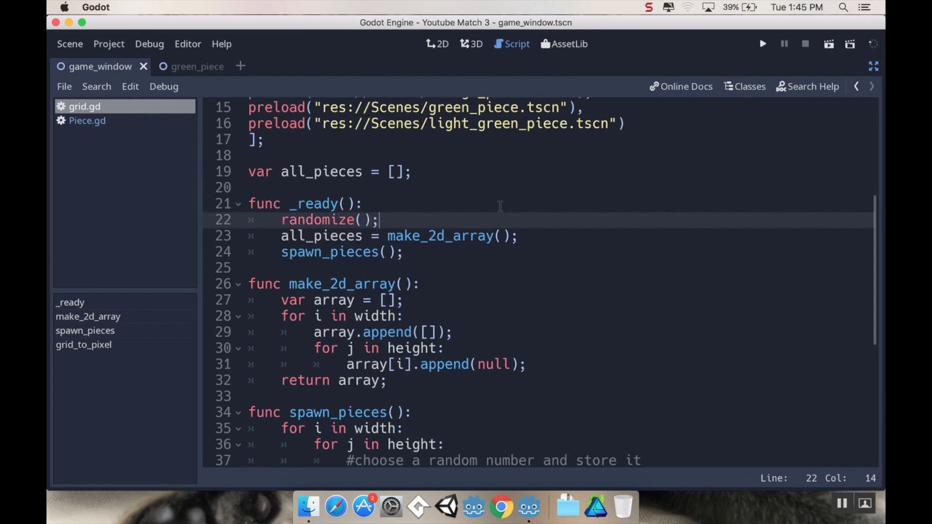
{"action": "left_click", "coordinate": [763, 44]}
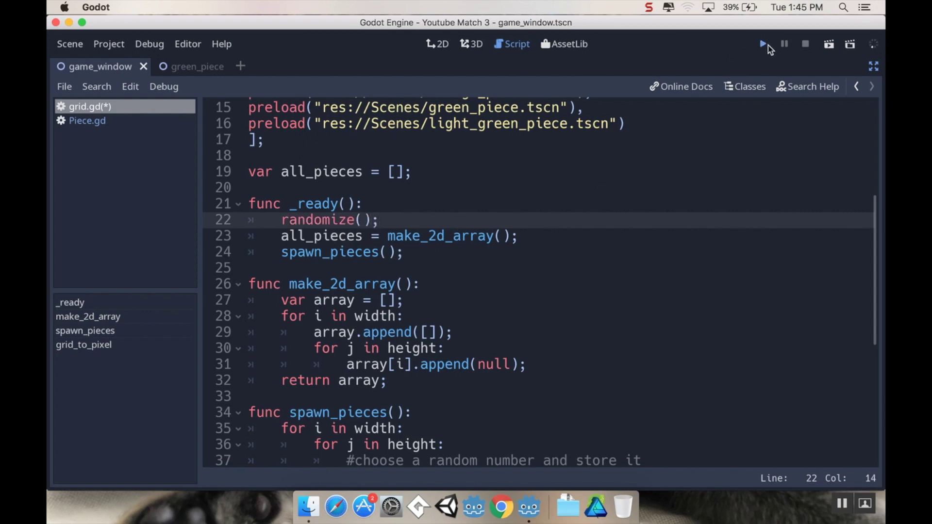